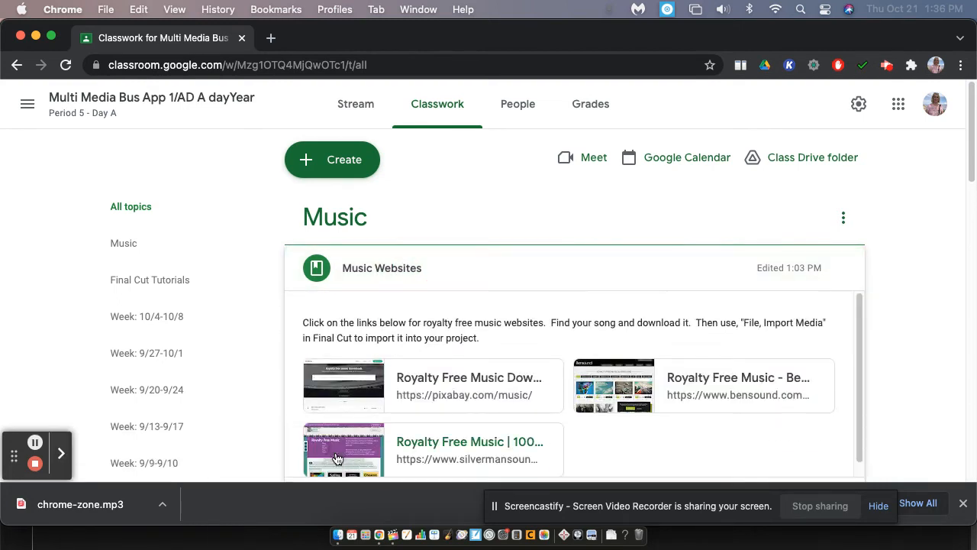
Open the Silverman Sound royalty-free music site from the Music Websites post and collapse the screen recorder's toolbar.
scroll(634, 446, down, 1)
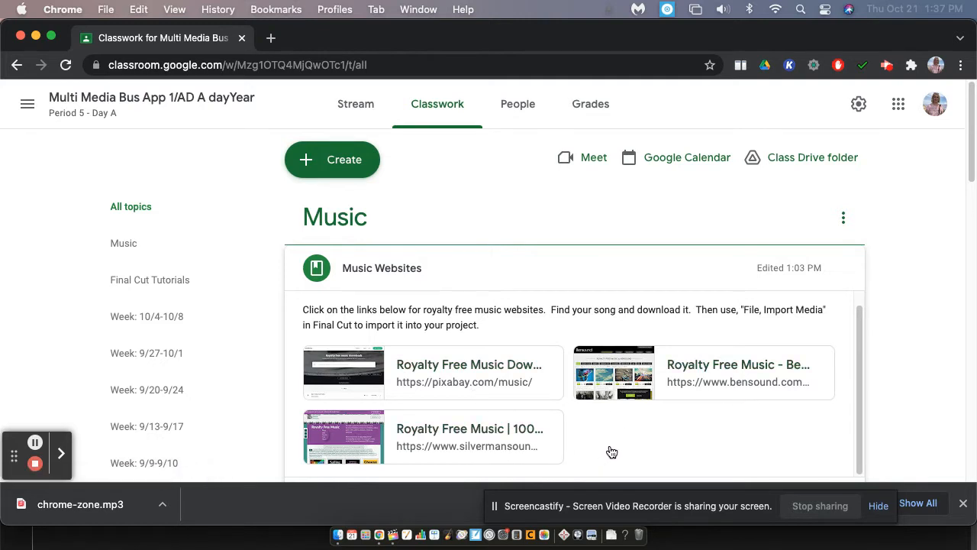
click(428, 441)
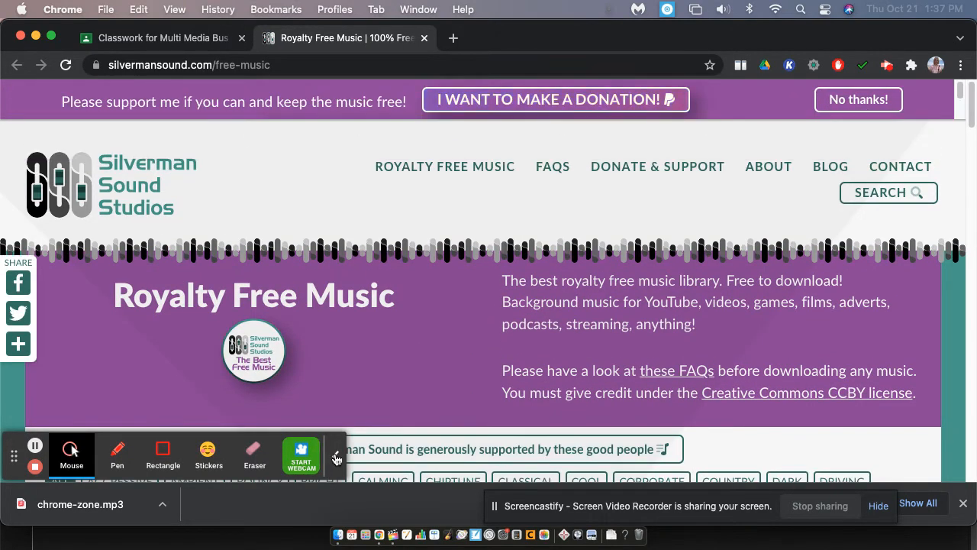
click(336, 458)
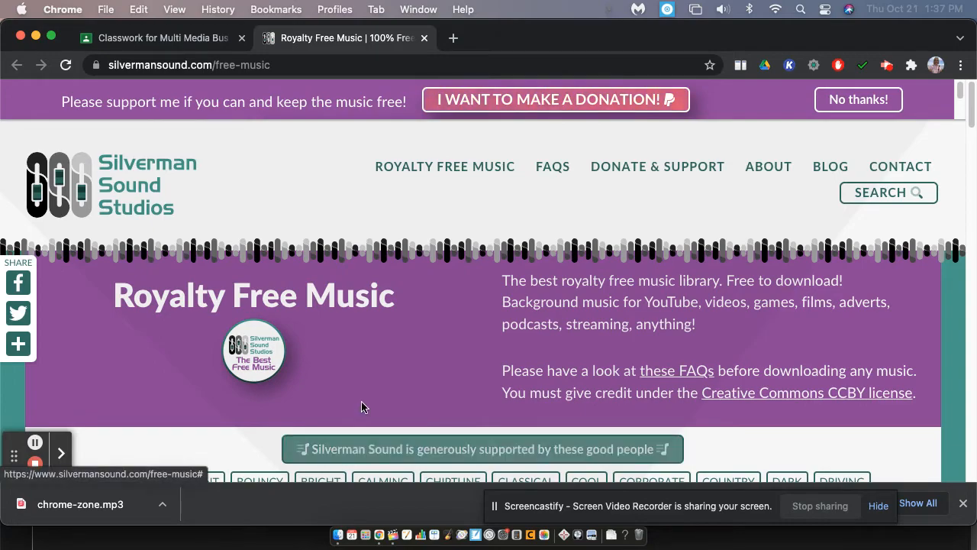
Look through the royalty-free music catalogue and filter it to the Bright category.
scroll(364, 407, down, 5)
scroll(368, 410, down, 8)
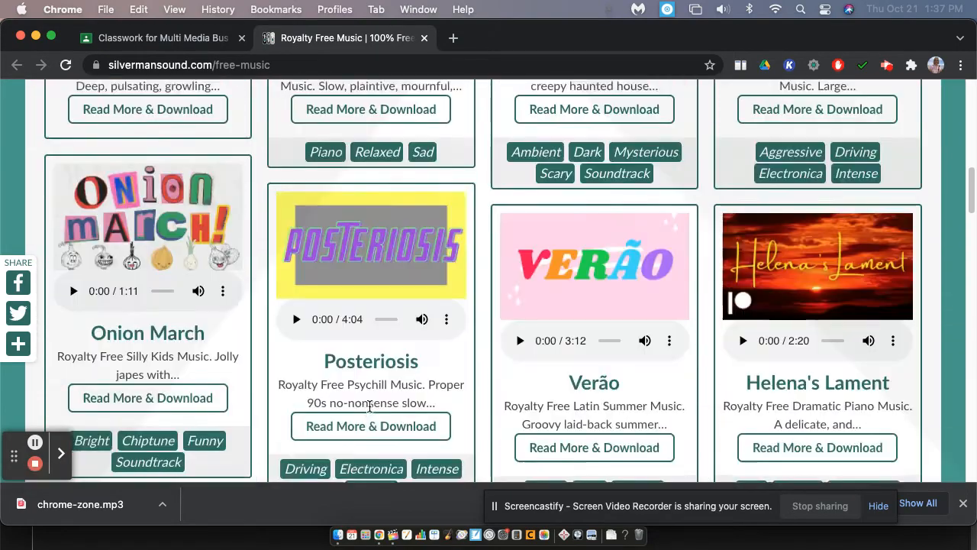
scroll(371, 412, up, 12)
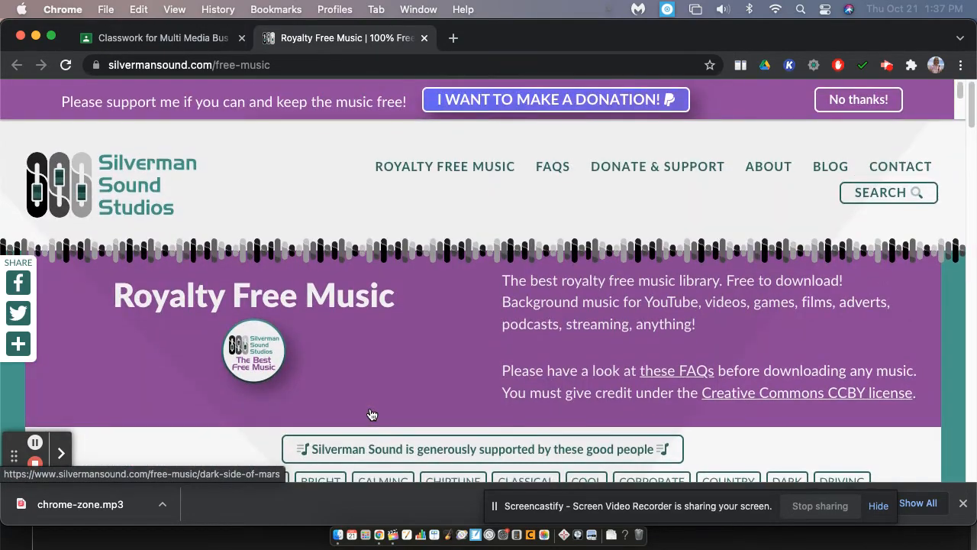
scroll(371, 412, down, 3)
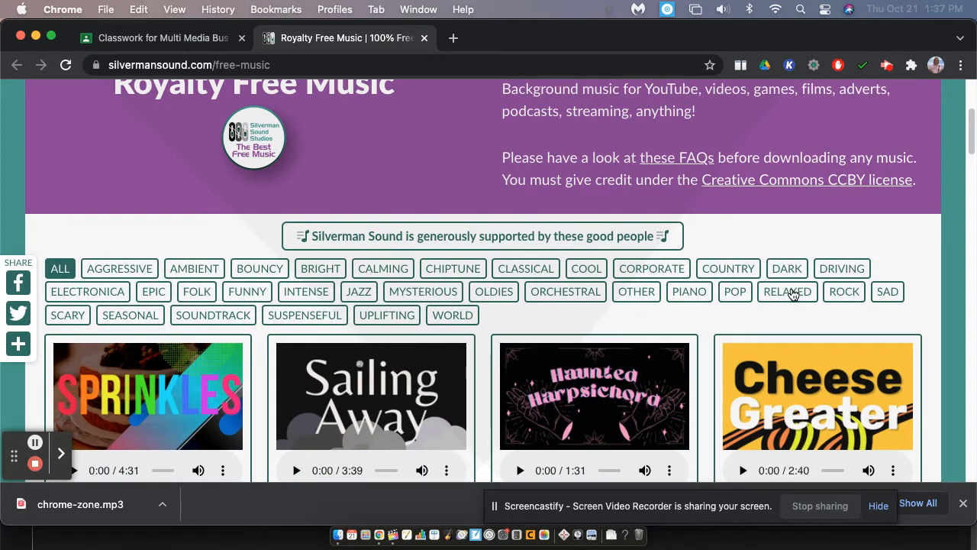
click(319, 273)
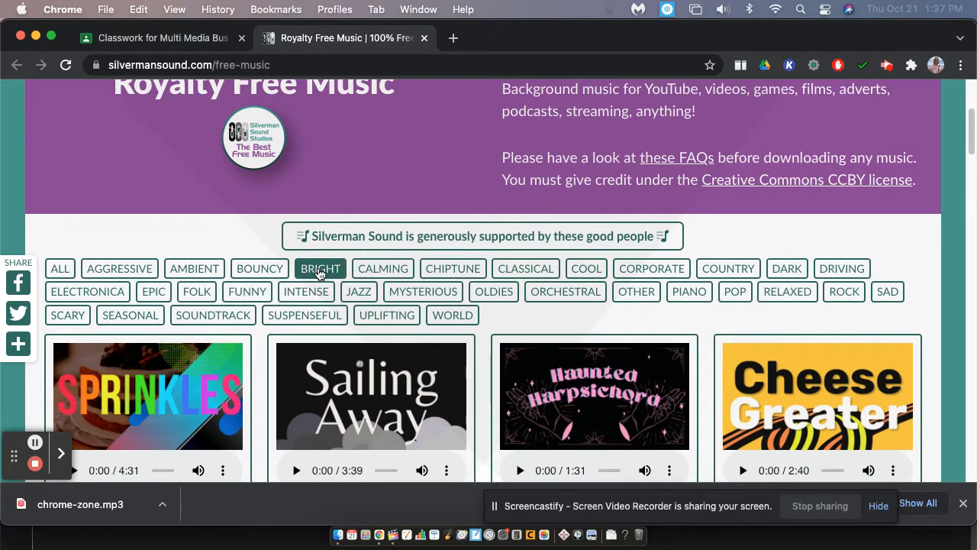
scroll(309, 279, down, 2)
scroll(305, 286, down, 2)
Preview the Onion March and Chrome Zone tracks, lowering the system volume between them.
click(74, 290)
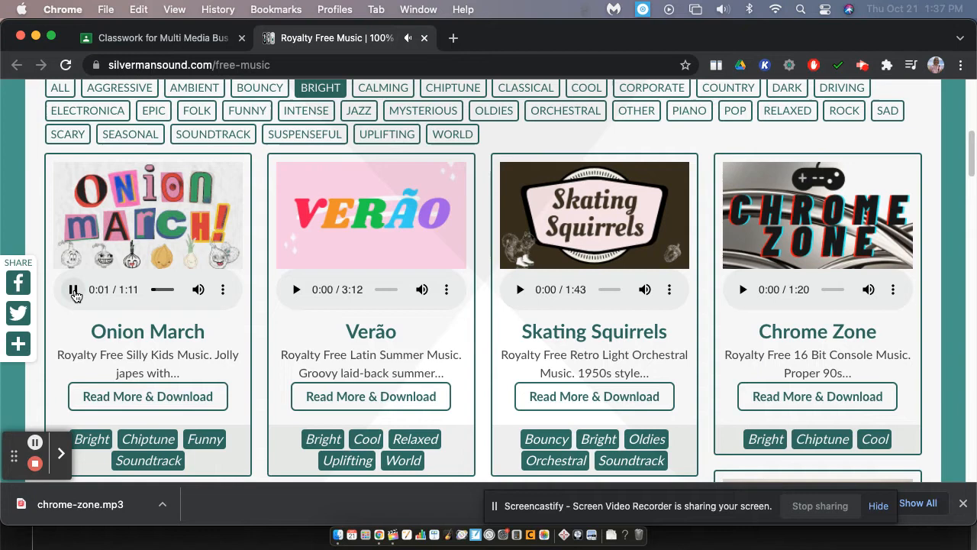
key(XF86AudioLowerVolume)
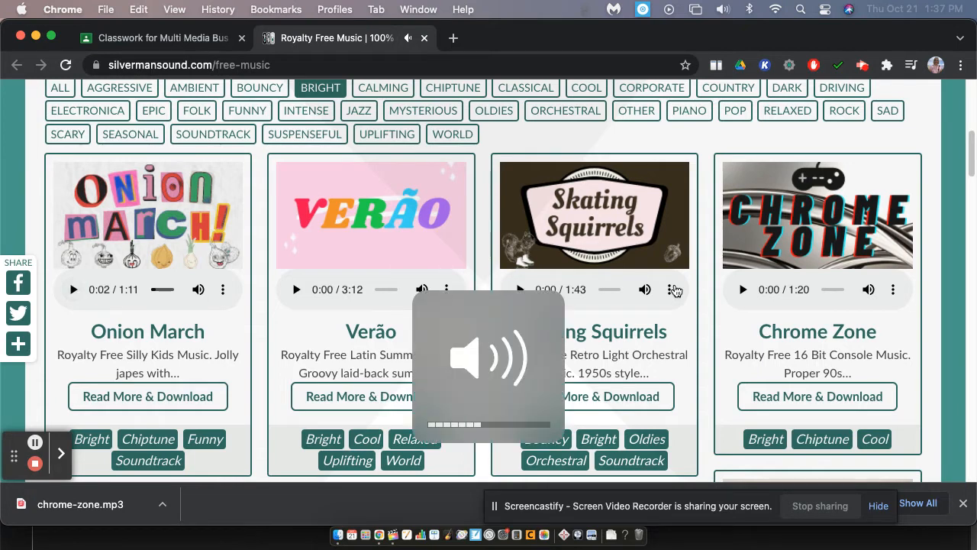
click(745, 290)
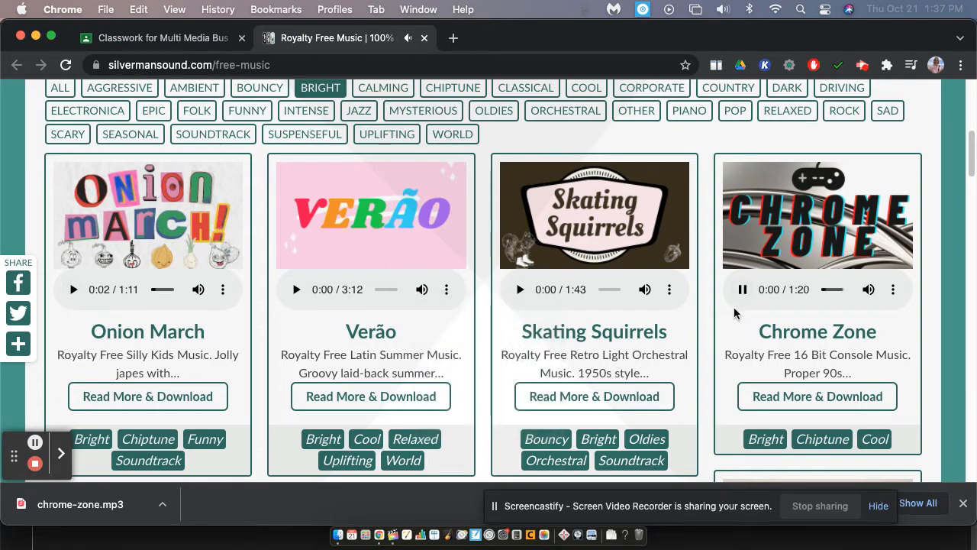
click(741, 294)
Open the Chrome Zone track's page and download its free MP3 under the Creative Commons license.
click(794, 400)
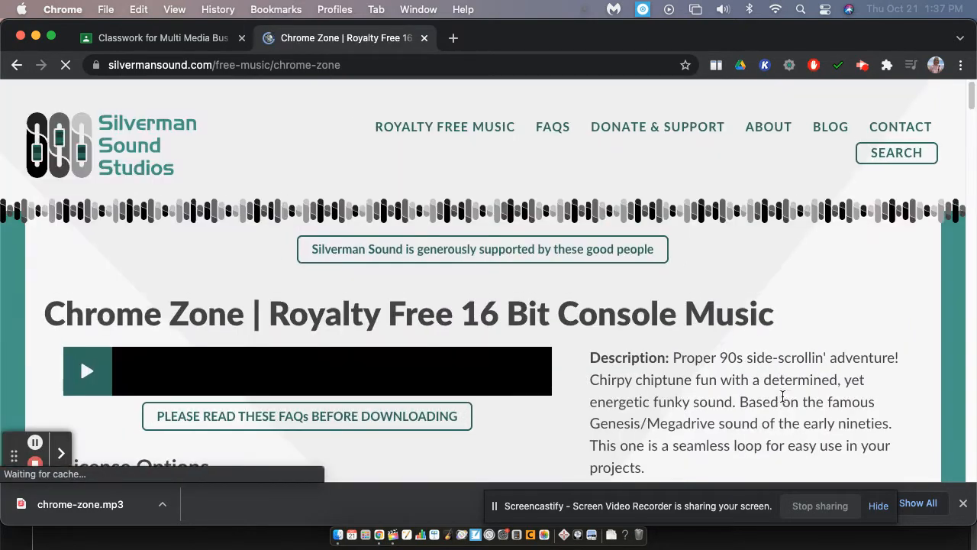
scroll(564, 366, down, 5)
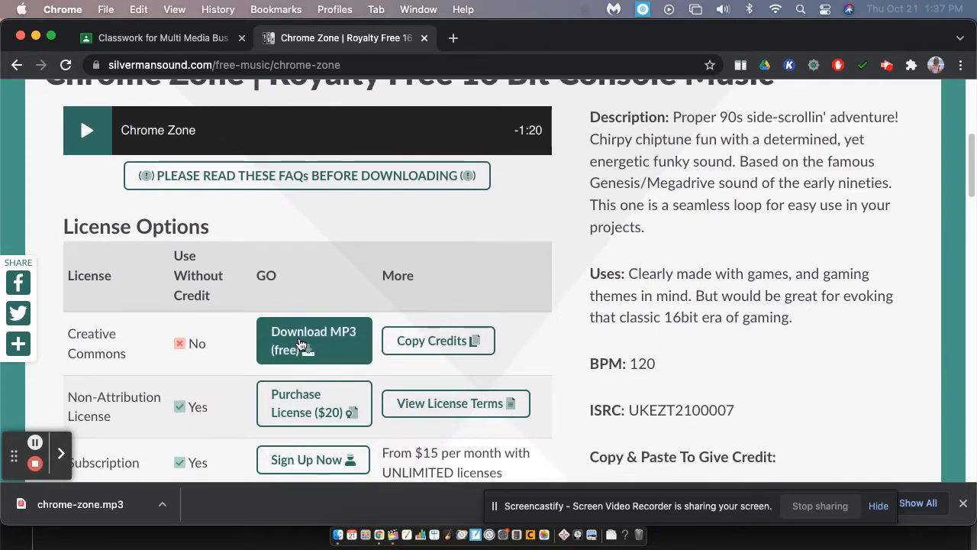
click(305, 340)
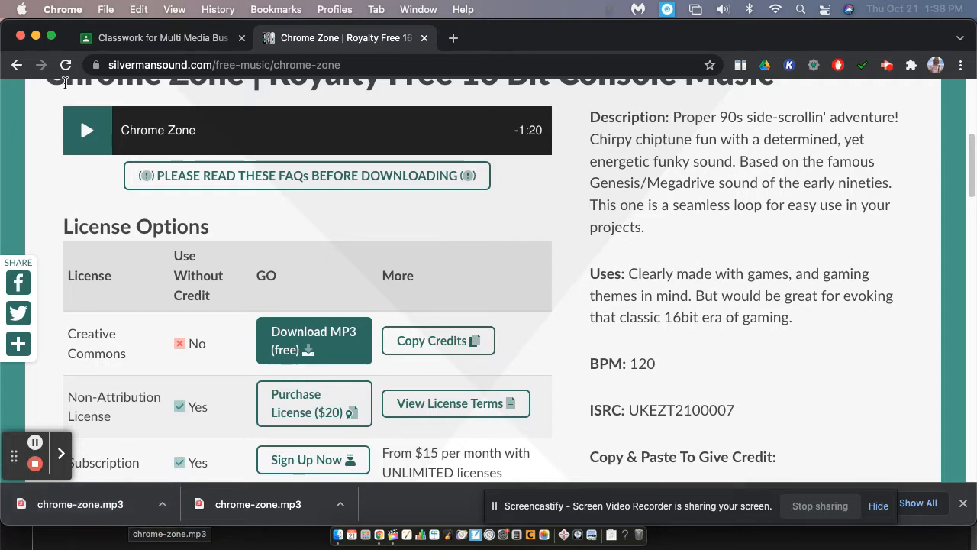
Minimize the browser, open the Downloads folder in Finder and move its window aside.
click(36, 36)
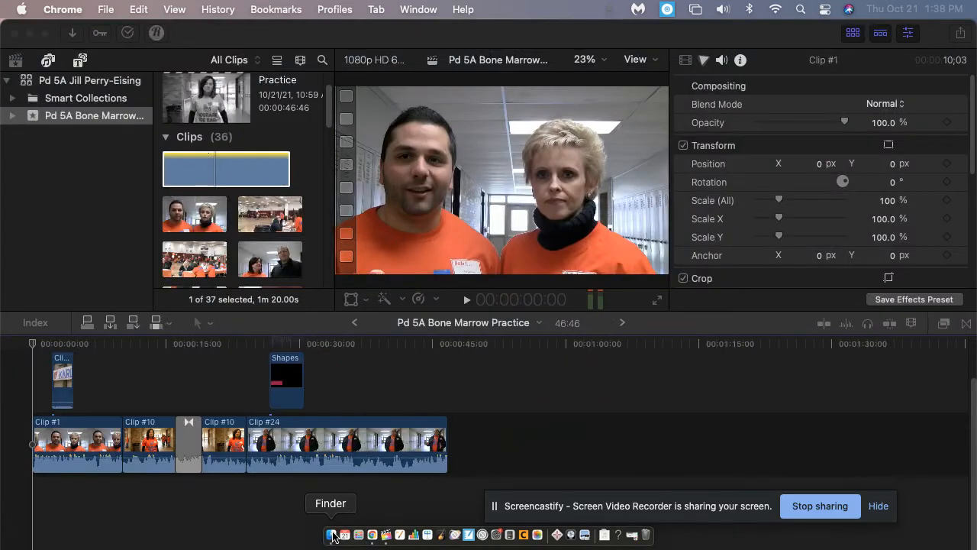
click(331, 536)
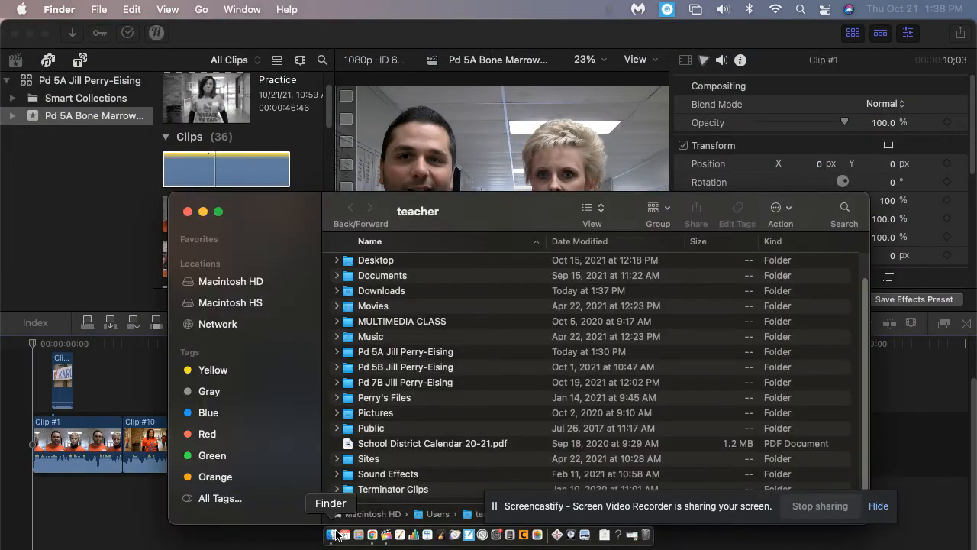
double_click(519, 196)
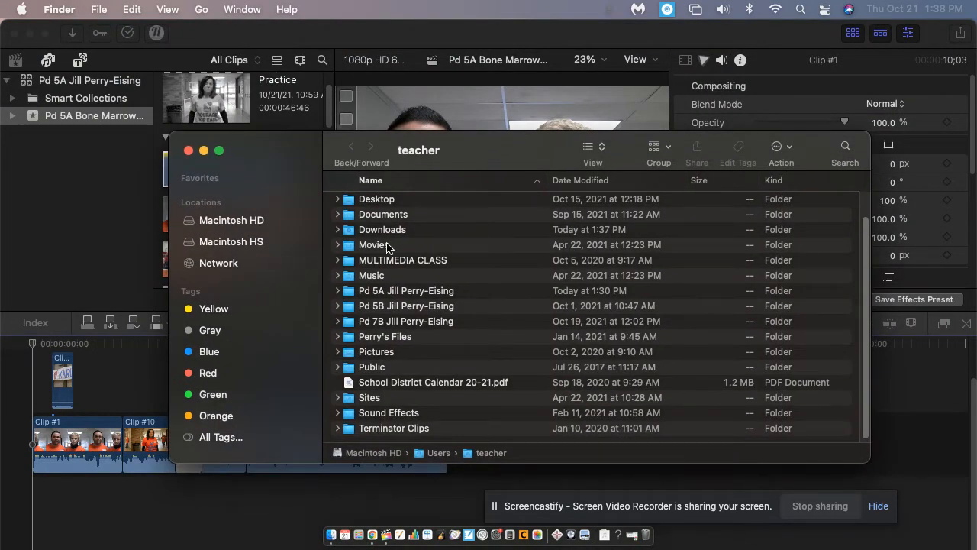
double_click(382, 230)
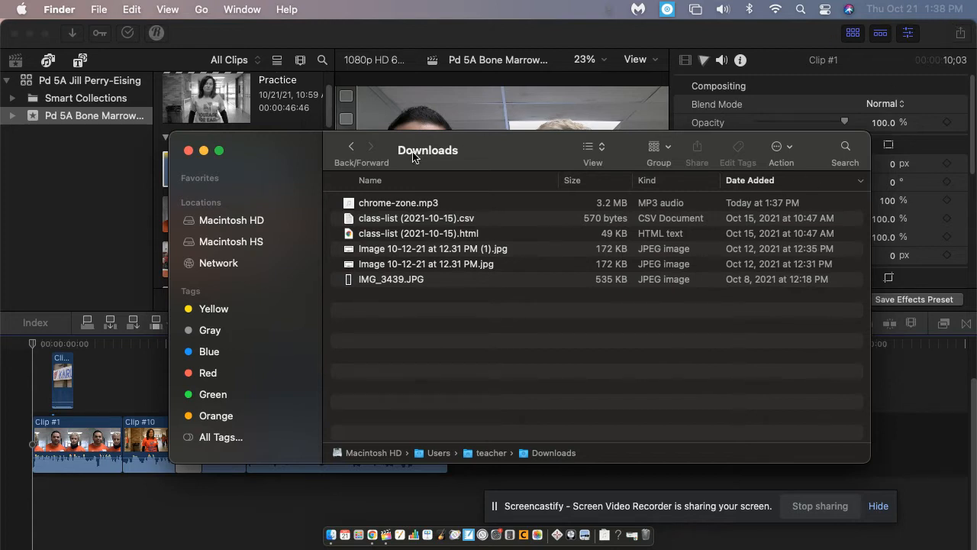
drag(499, 155, 345, 46)
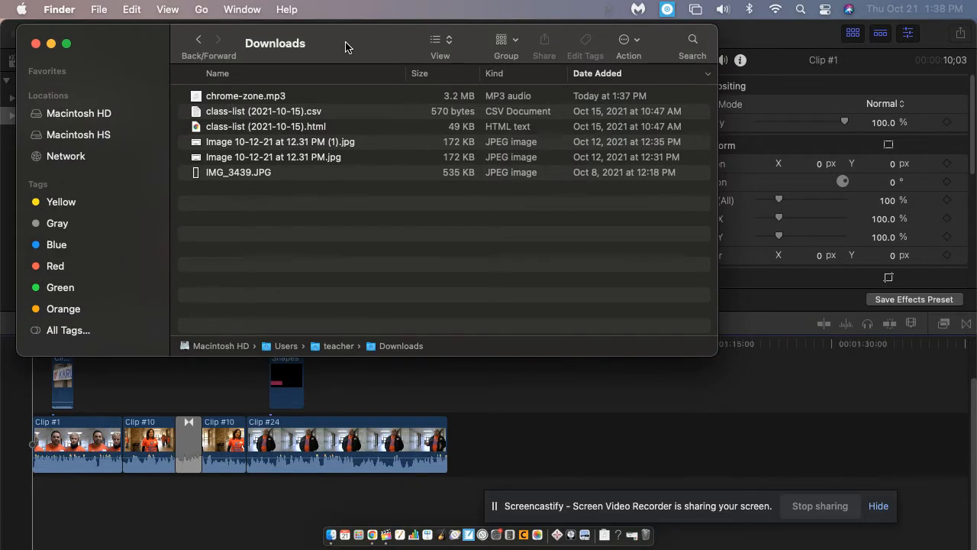
Open the Pd 5A project folder in a second Finder window, placed so the Downloads files stay visible.
key(super+n)
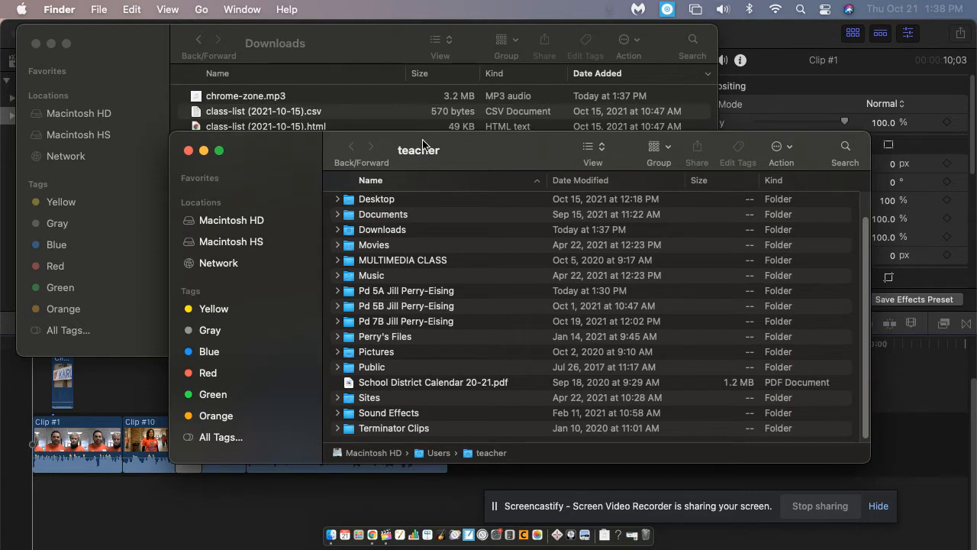
drag(478, 157, 481, 227)
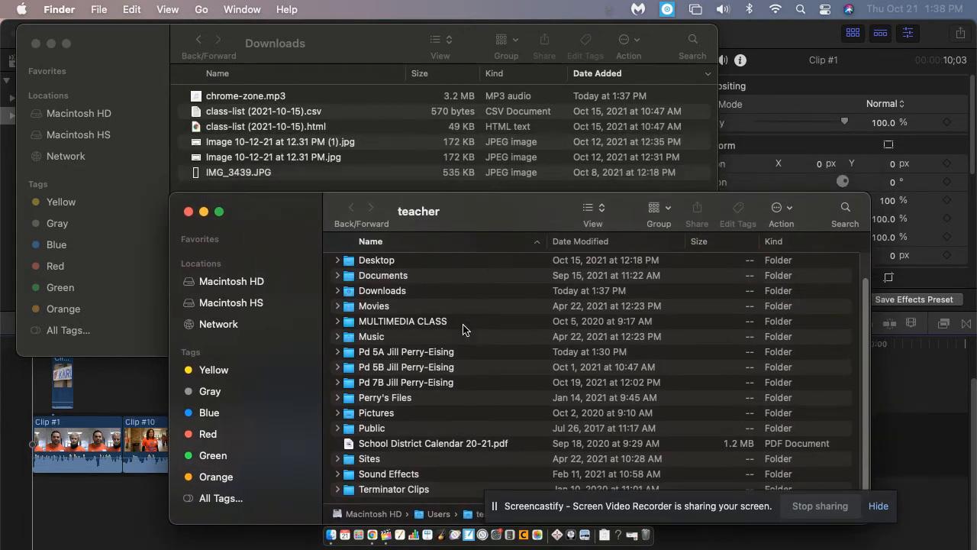
double_click(348, 353)
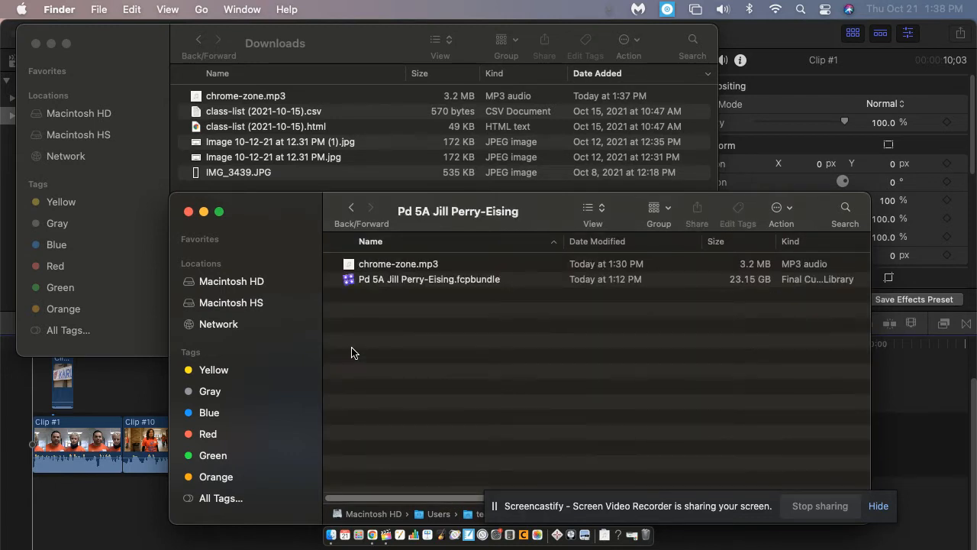
Move chrome-zone.mp3 from Downloads into the Pd 5A project folder, replacing the older copy, and close both Finder windows.
click(236, 98)
drag(230, 97, 414, 412)
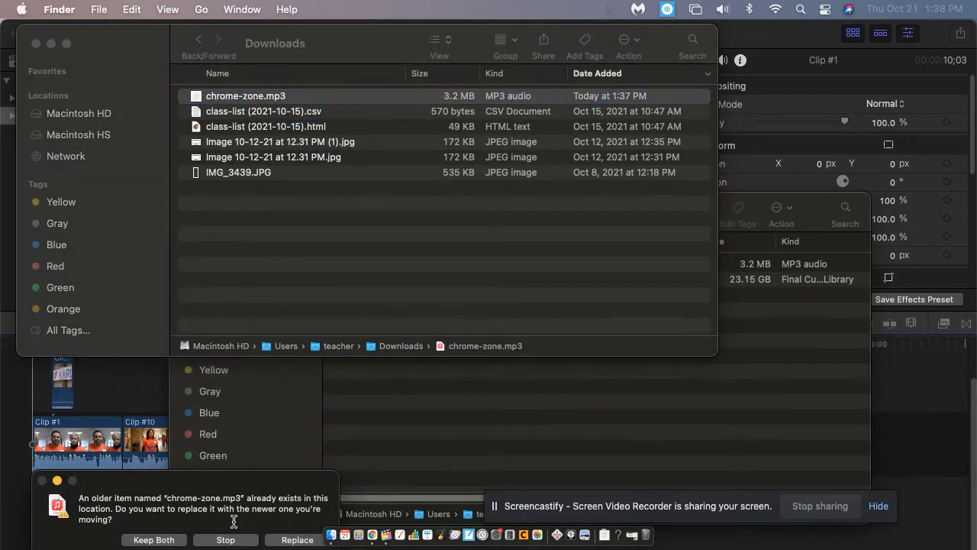
click(288, 540)
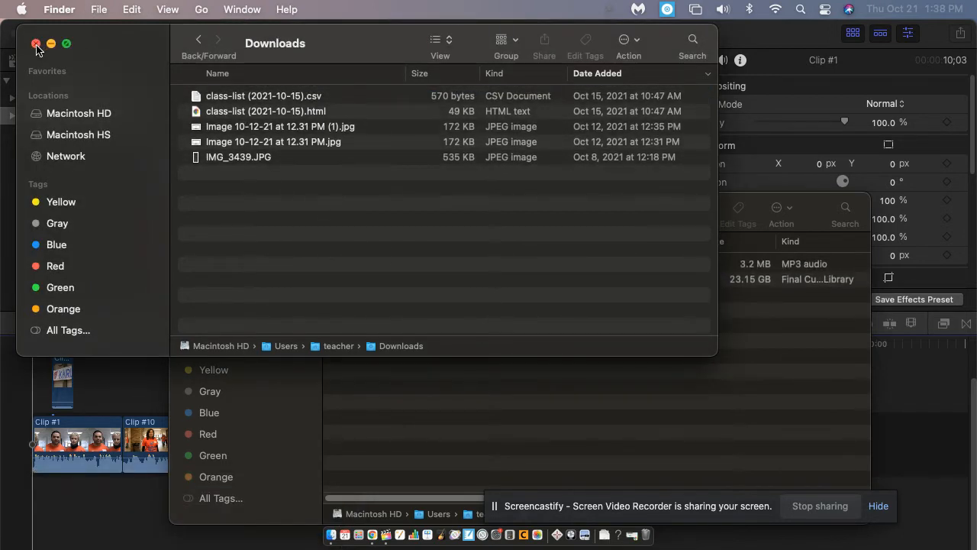
click(36, 44)
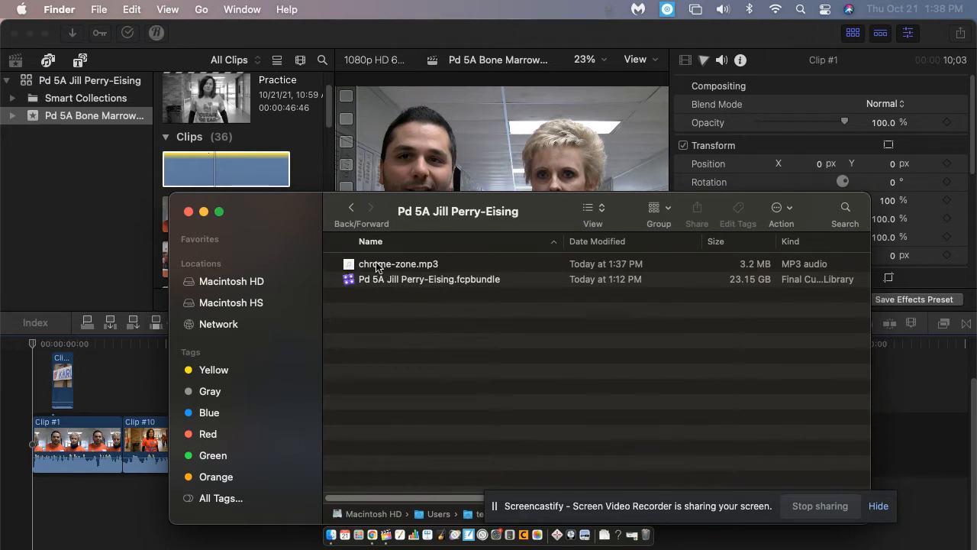
click(189, 212)
Switch to Final Cut Pro, start a media import and select chrome-zone.mp3 in the Pd 5A project folder.
click(240, 169)
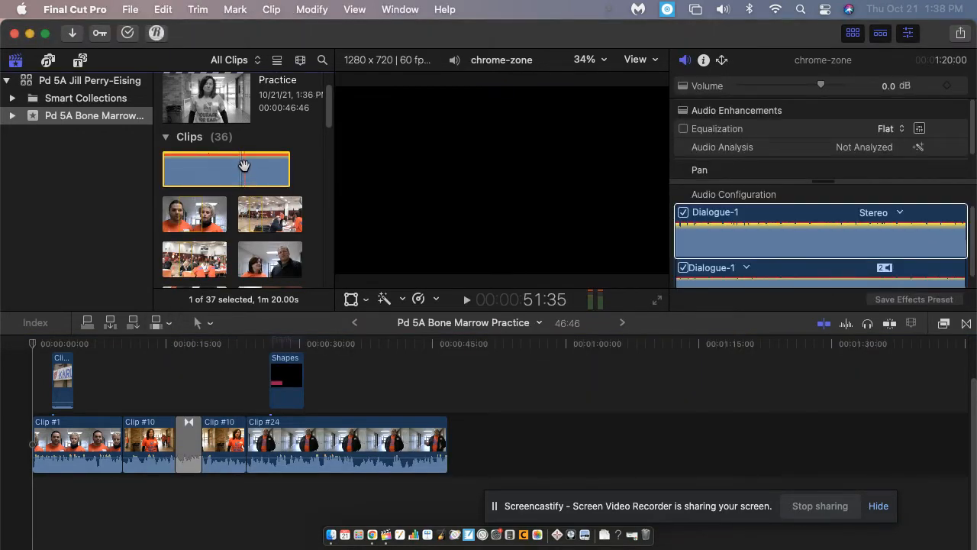
click(130, 9)
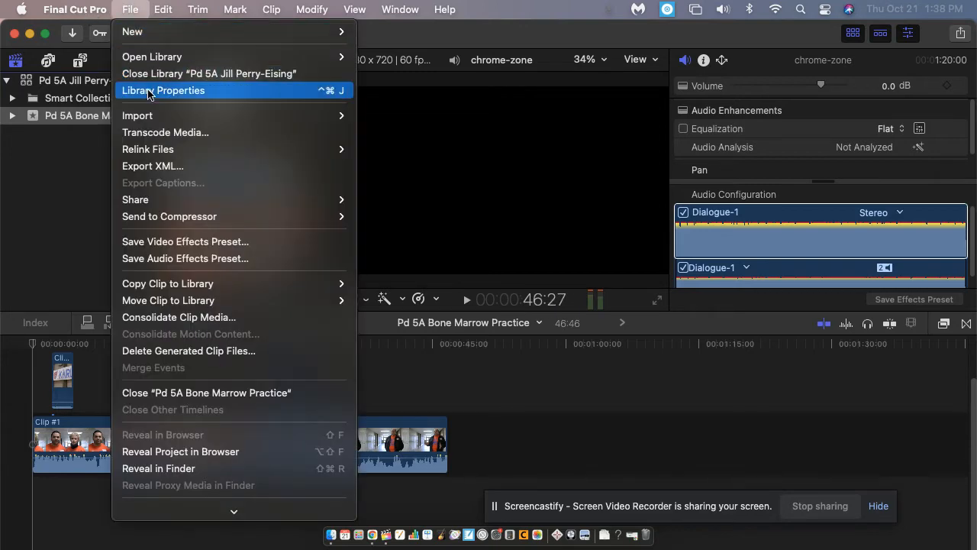
mouse_move(147, 117)
click(374, 116)
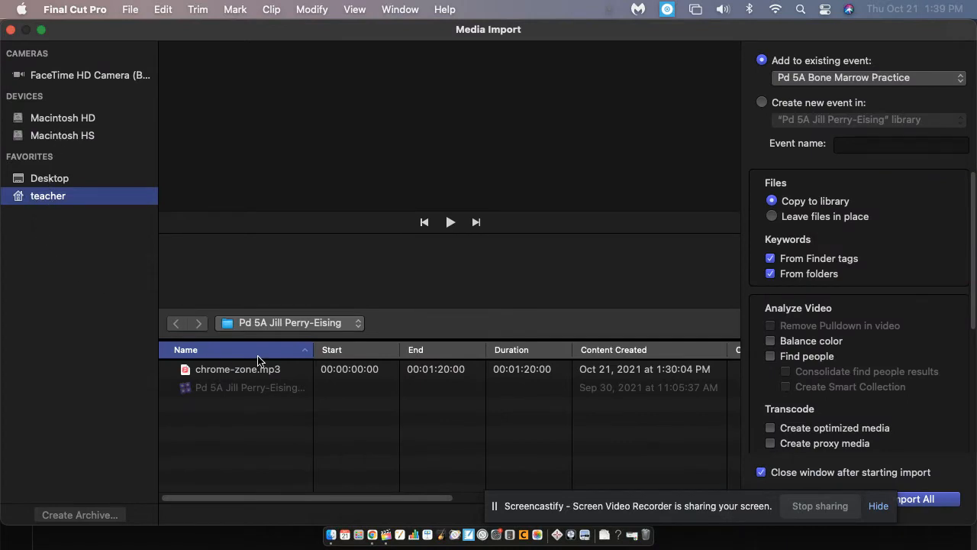
click(252, 327)
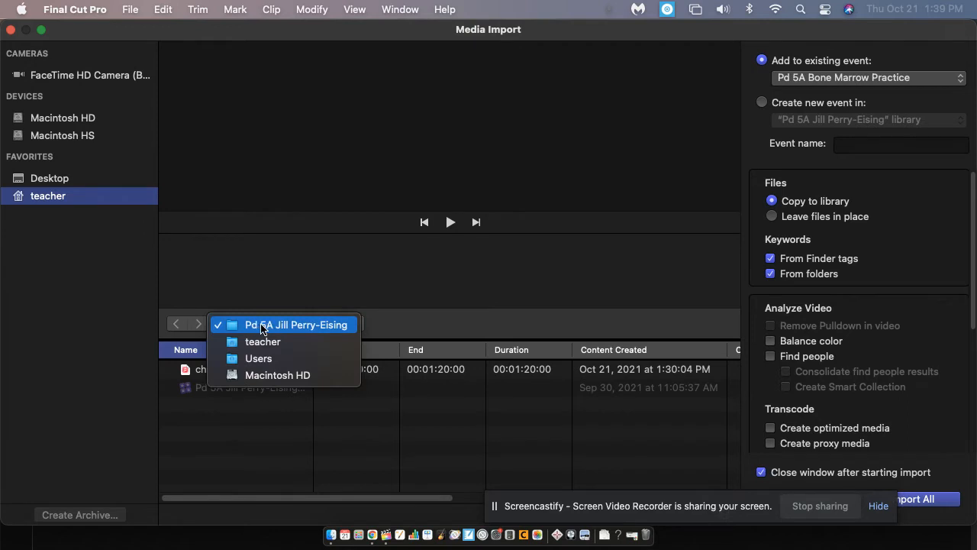
click(261, 325)
click(228, 375)
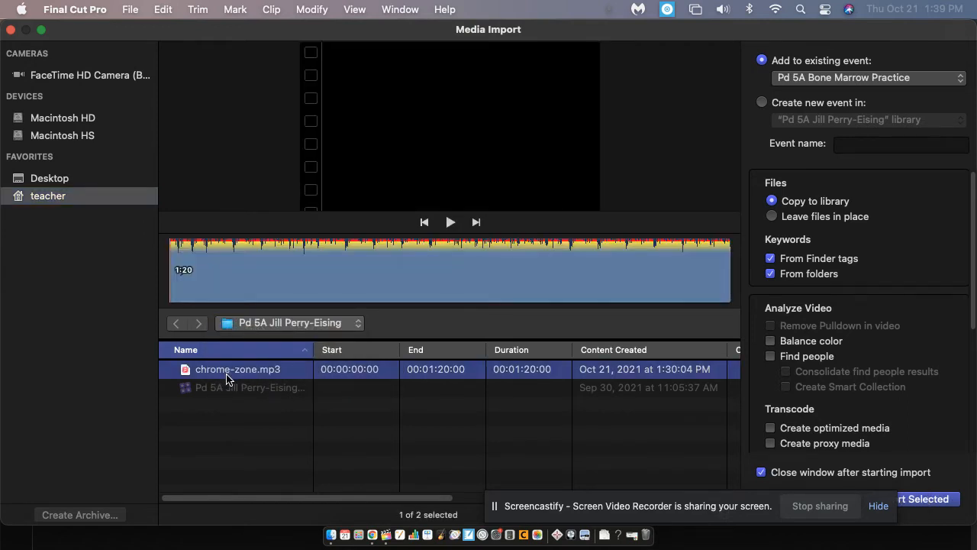
Preview the selected track briefly and import it into the existing Pd 5A Bone Marrow Practice event.
click(451, 222)
click(451, 222)
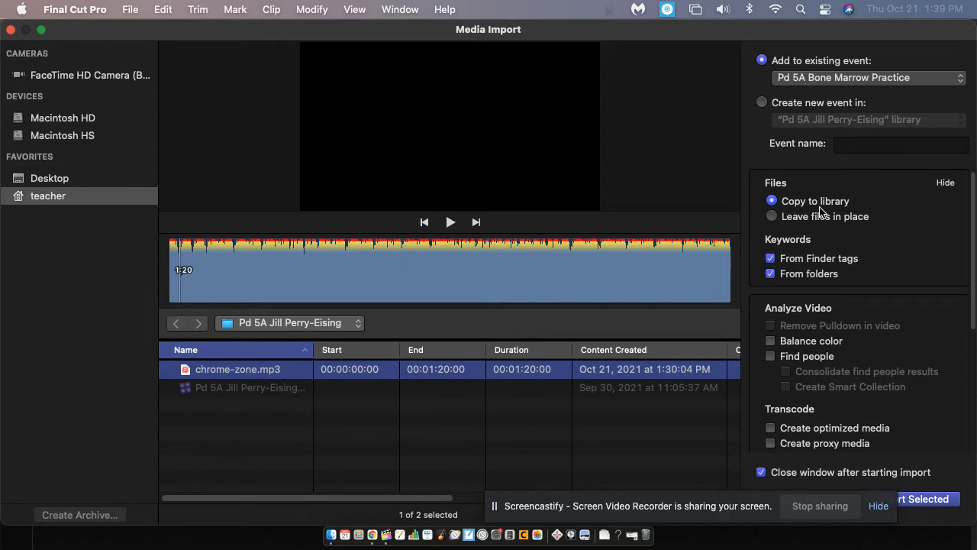
drag(766, 505, 694, 511)
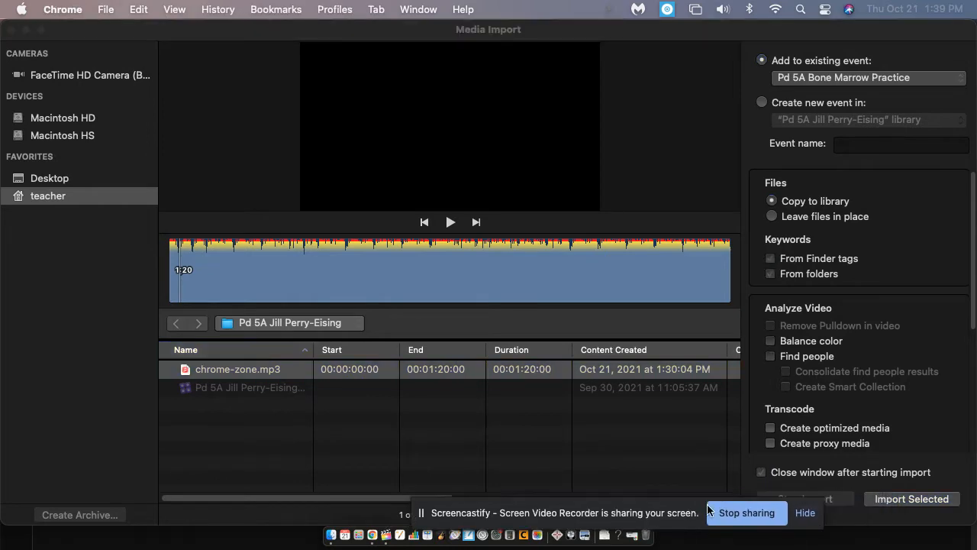
click(917, 500)
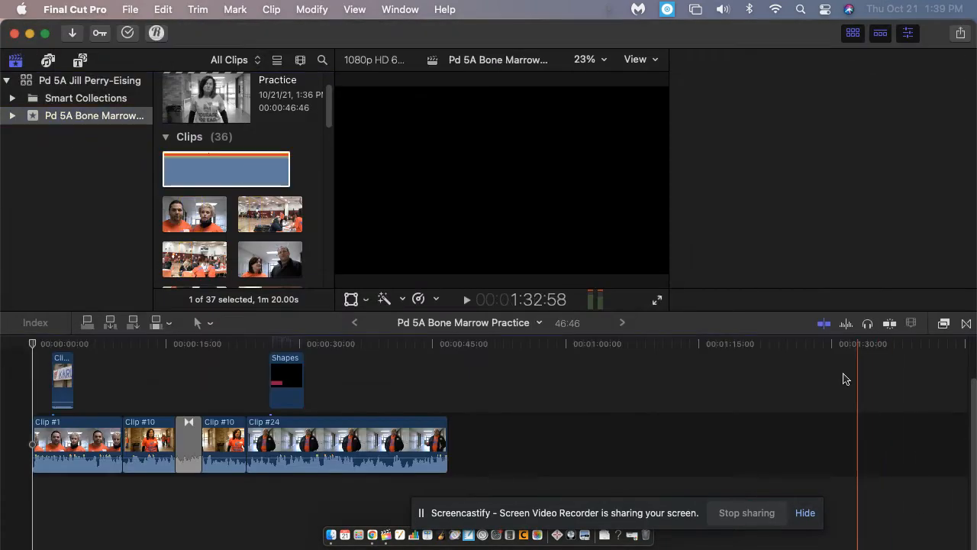
Place the chrome-zone audio clip beneath the video clips at the start of the timeline and play it back briefly.
click(218, 171)
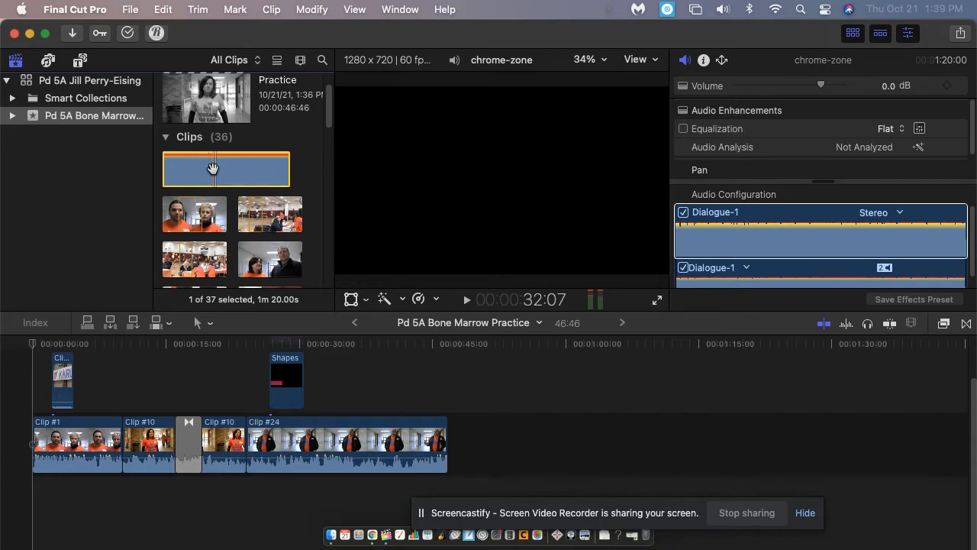
drag(213, 168, 16, 501)
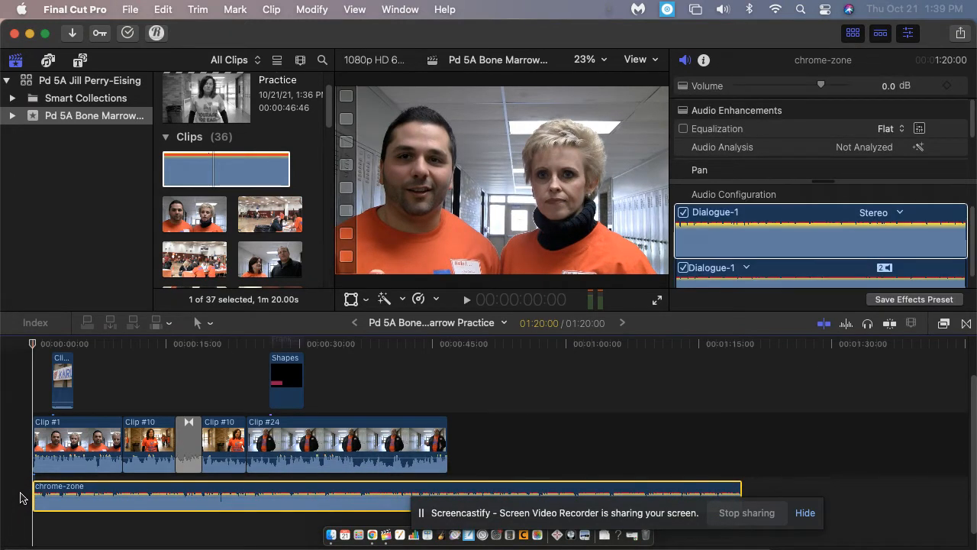
key(space)
key(space)
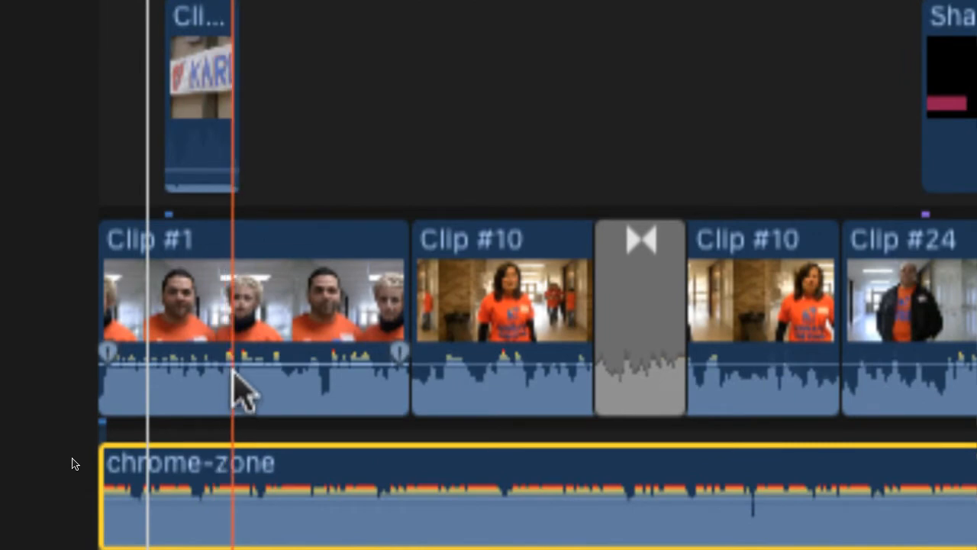
Lower the volume of the chrome-zone music clip to -4.0 dB.
mouse_move(134, 420)
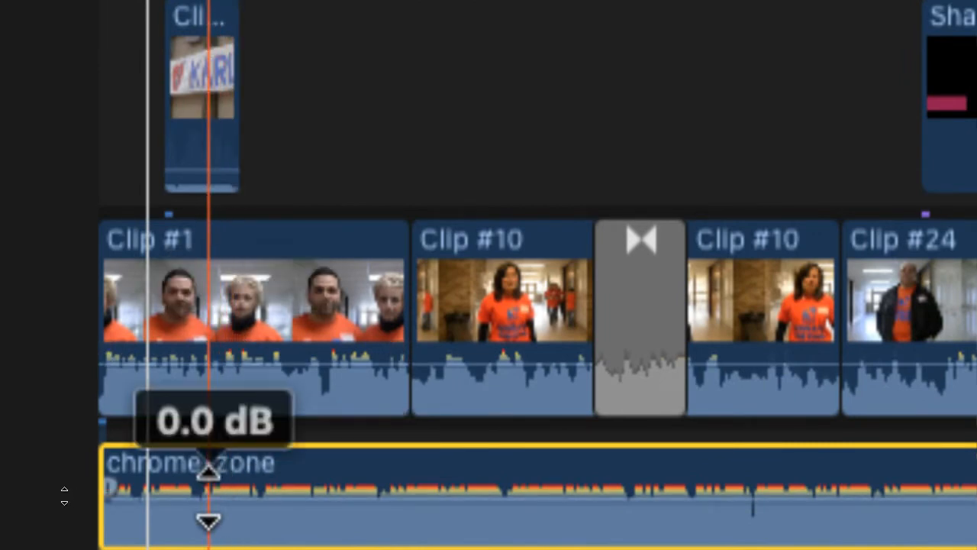
mouse_move(210, 493)
mouse_move(214, 491)
mouse_down()
mouse_move(218, 476)
mouse_move(224, 523)
mouse_move(229, 486)
mouse_move(229, 495)
mouse_up()
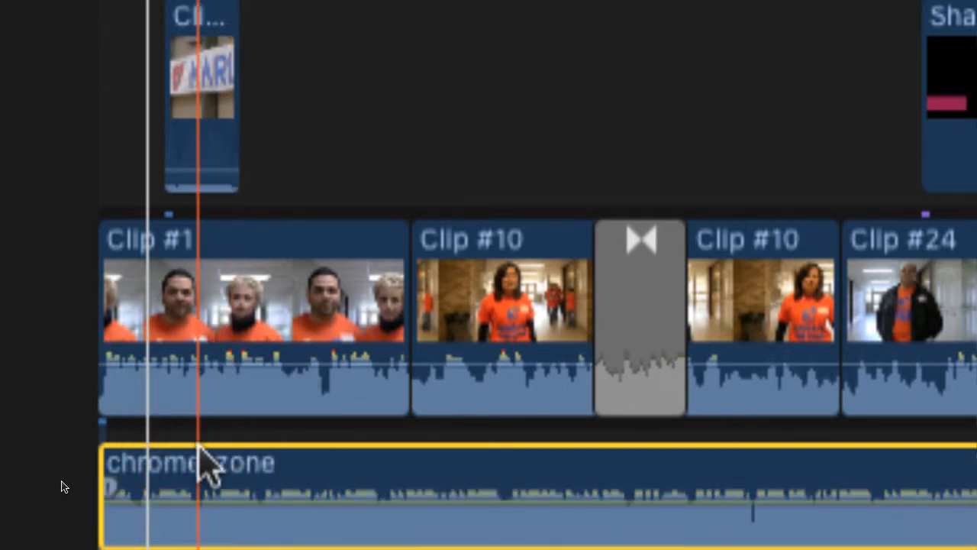
mouse_move(227, 507)
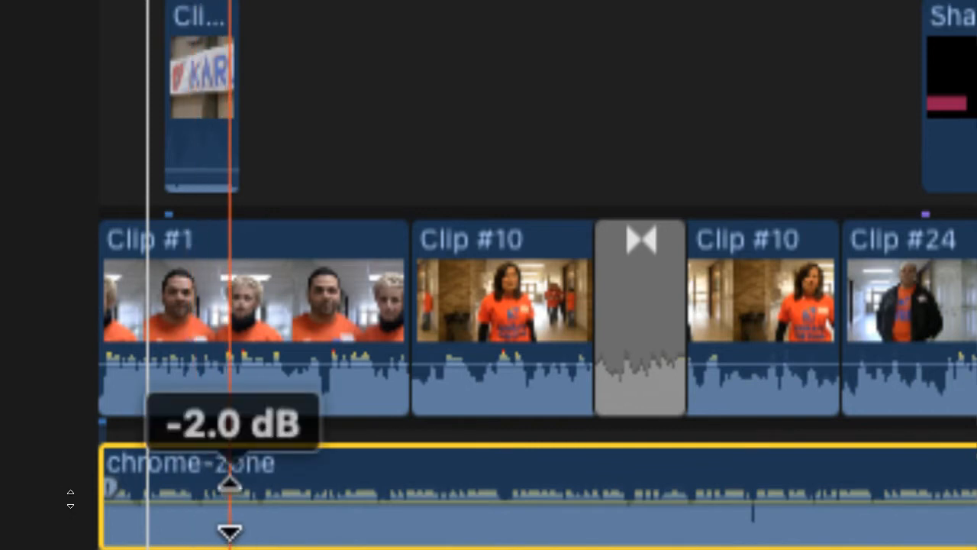
drag(229, 508, 229, 522)
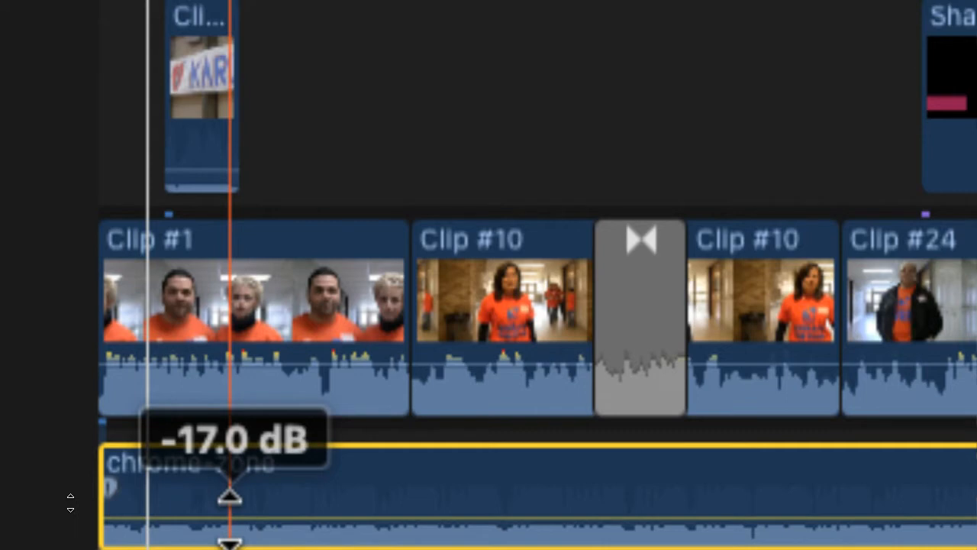
drag(229, 520, 238, 508)
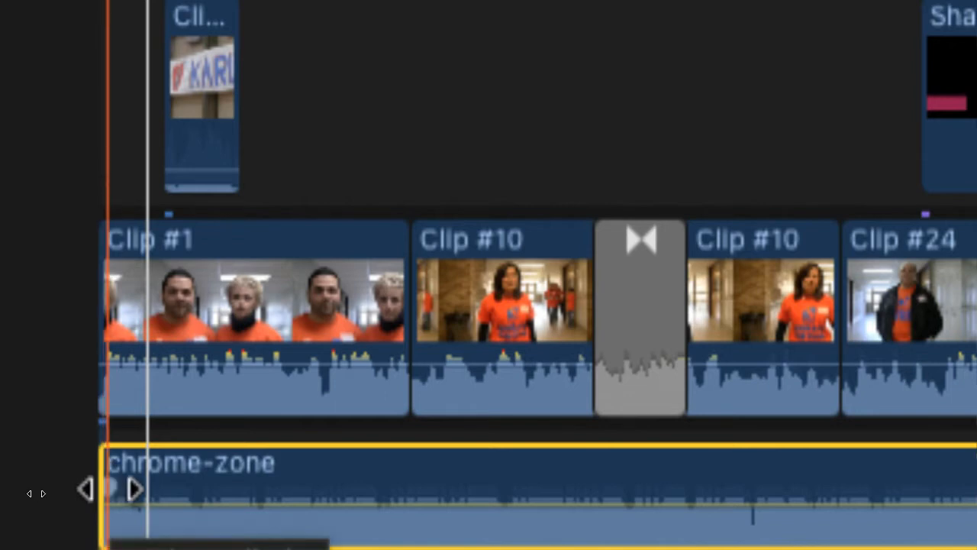
Try a fade-in at the start of the chrome-zone clip and play the timeline from the beginning.
drag(111, 489, 251, 489)
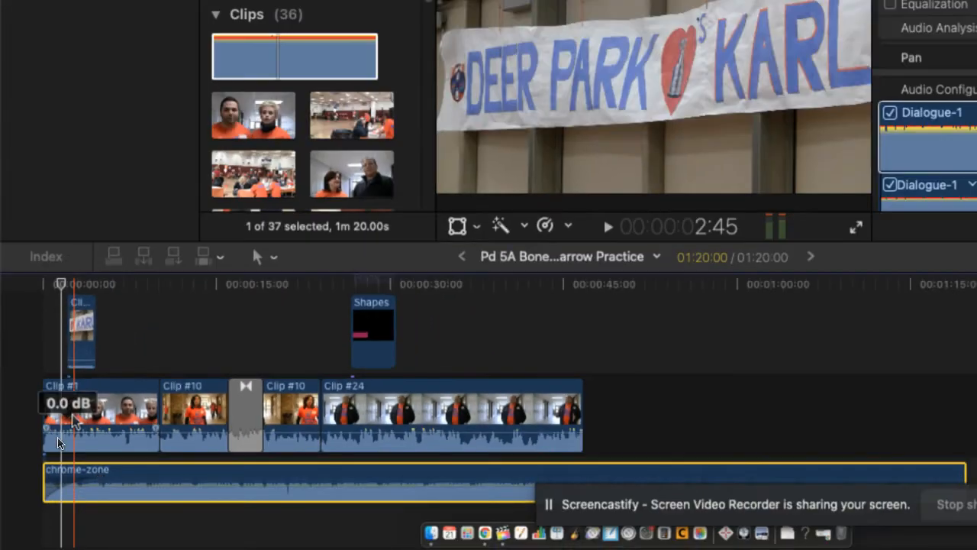
drag(63, 285, 27, 285)
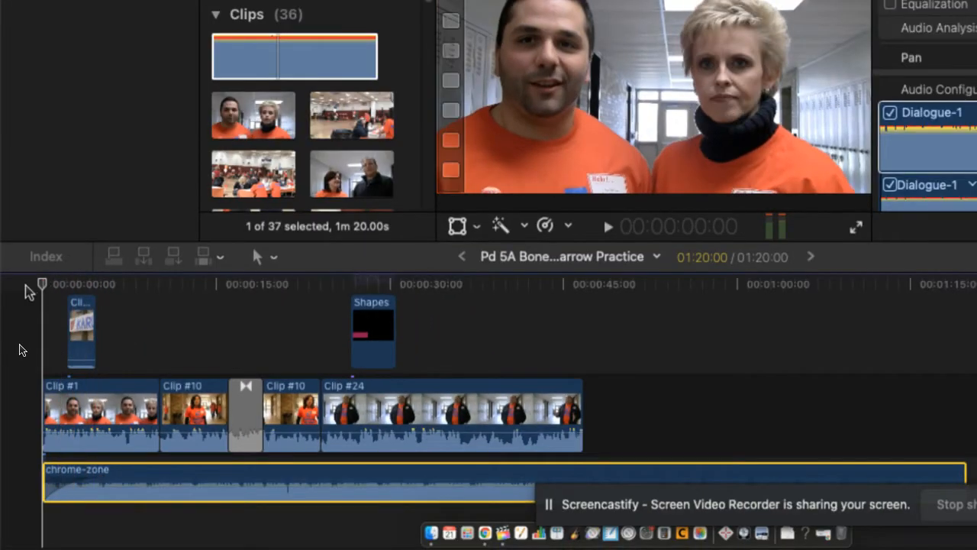
key(space)
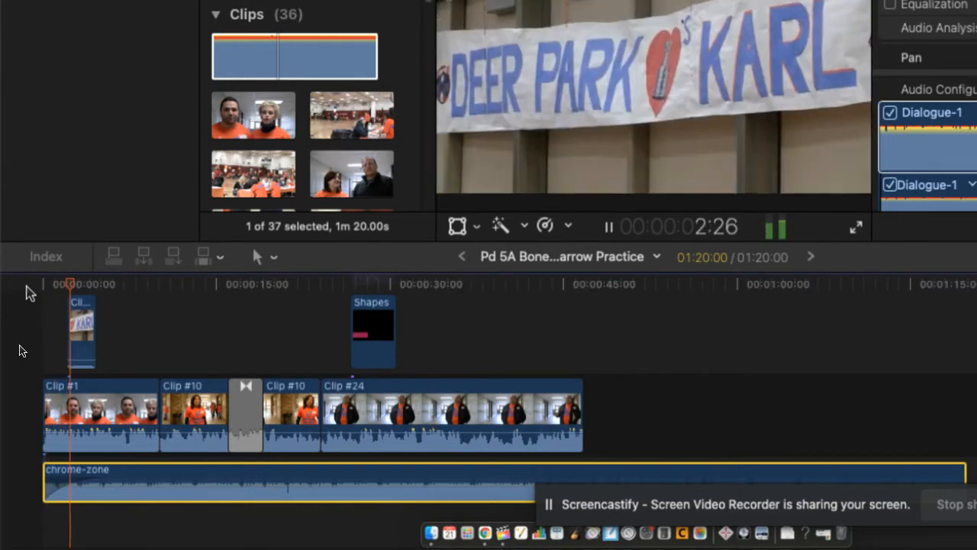
key(space)
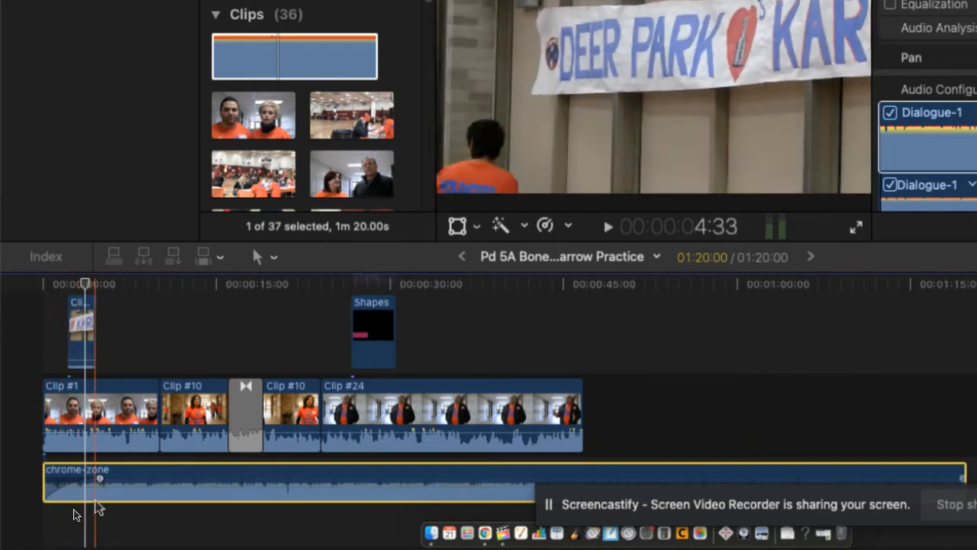
drag(100, 479, 20, 480)
Delete the connected banner clip, the Shapes clip, the transition, the second Clip #10 and the name title from the timeline.
click(82, 338)
key(Delete)
click(372, 332)
key(Delete)
click(237, 420)
key(Delete)
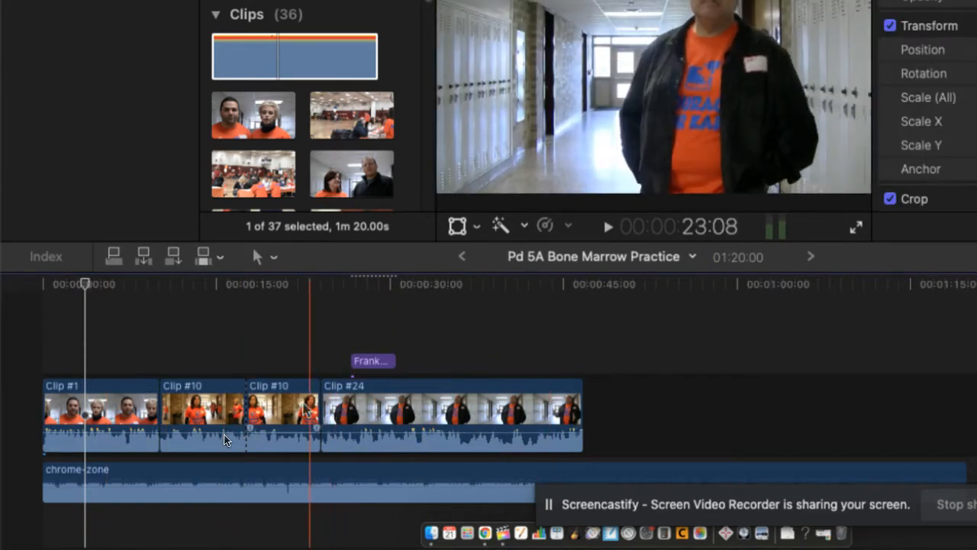
click(309, 413)
key(Delete)
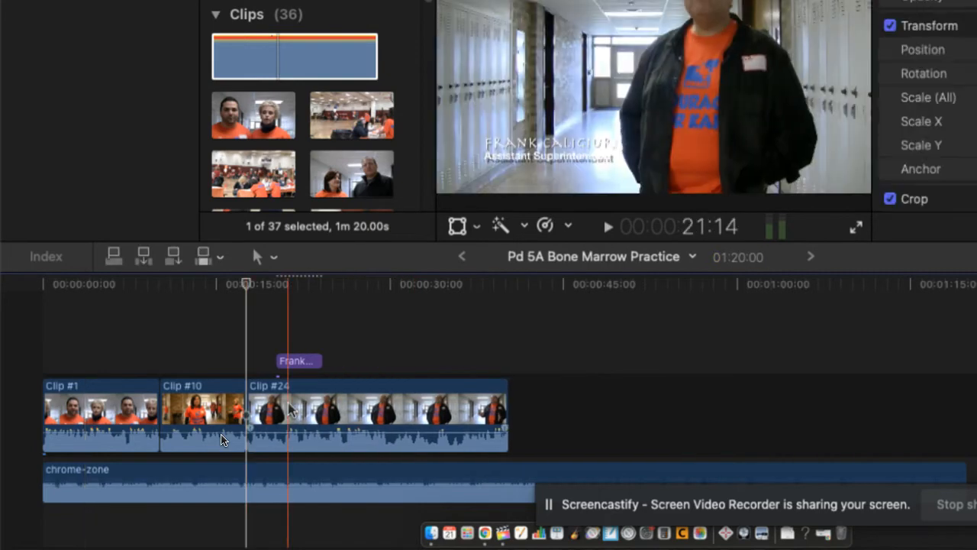
click(303, 363)
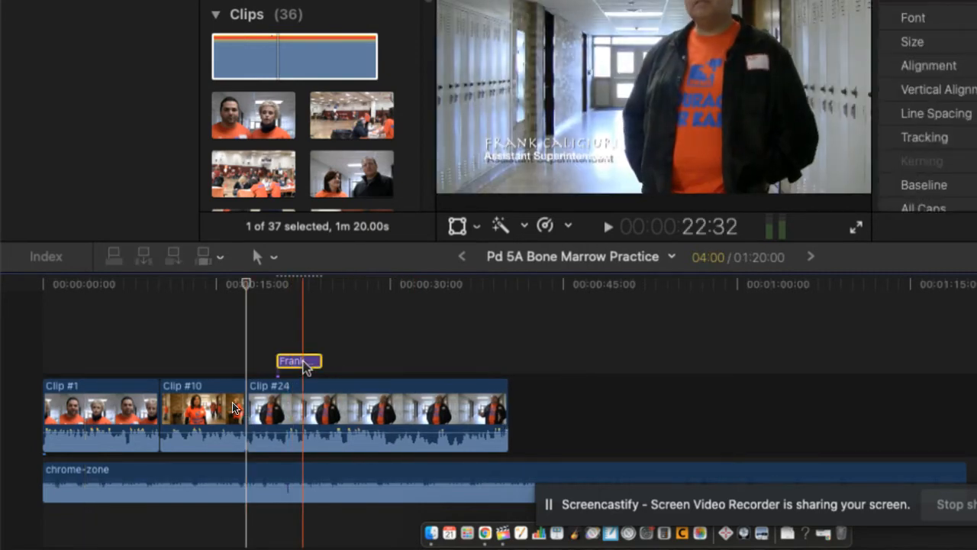
key(Delete)
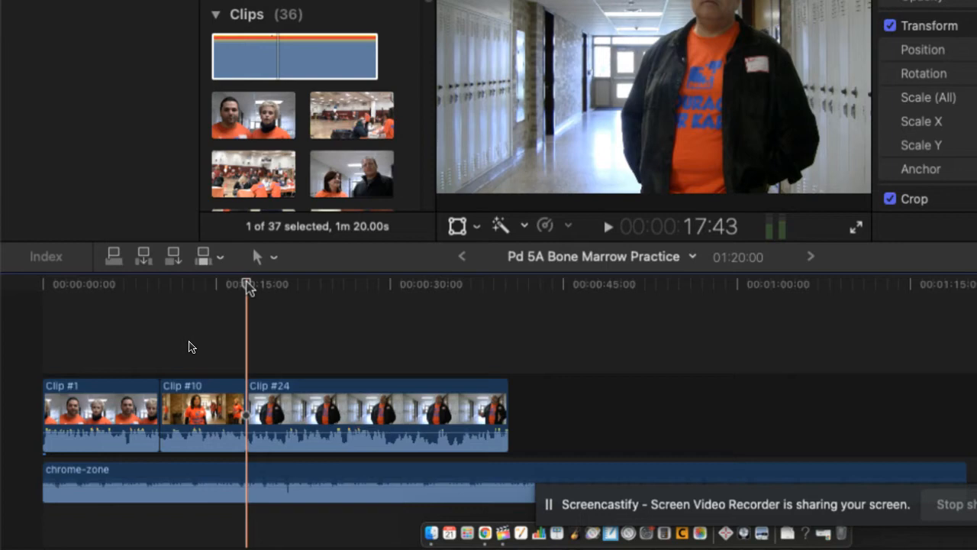
Solo the chrome-zone clip and add five markers to it on the beat while playing from the start.
drag(247, 284, 17, 308)
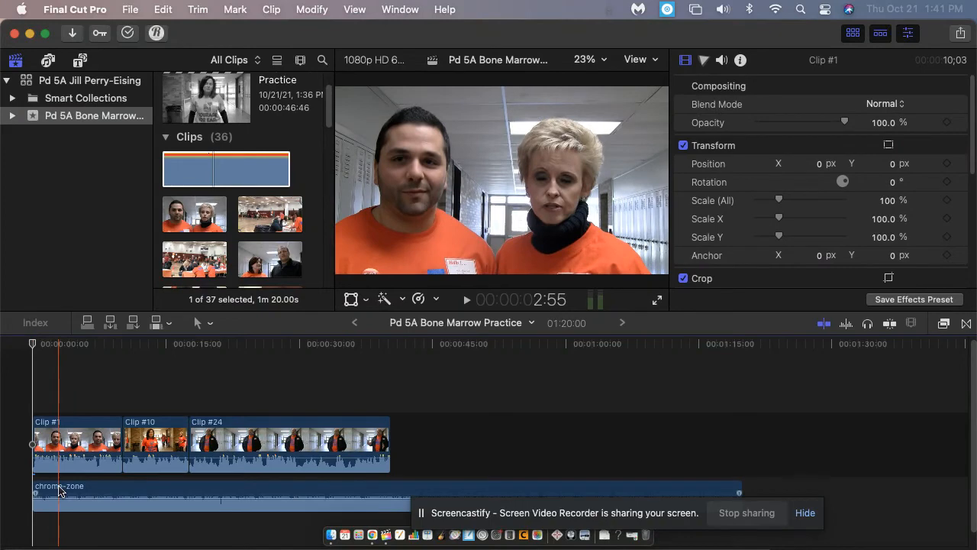
click(60, 490)
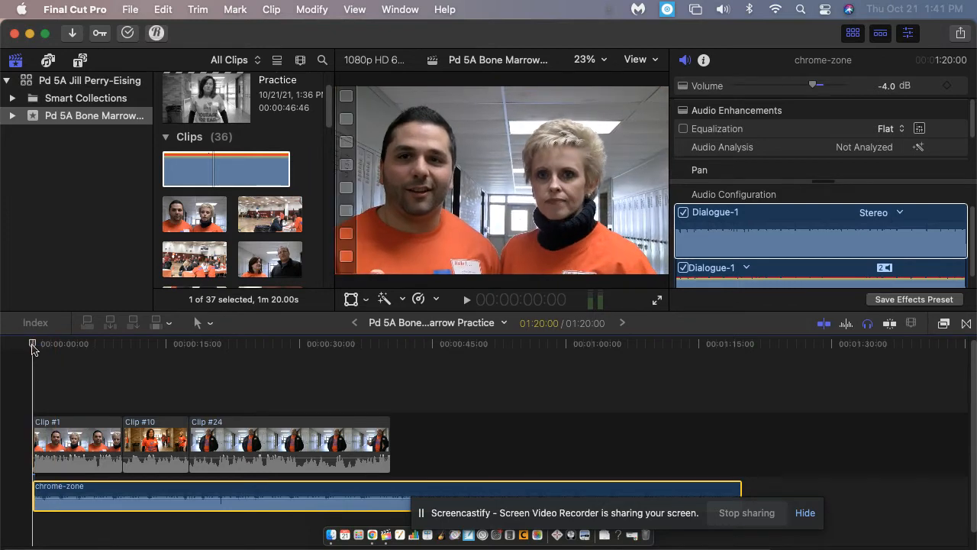
key(space)
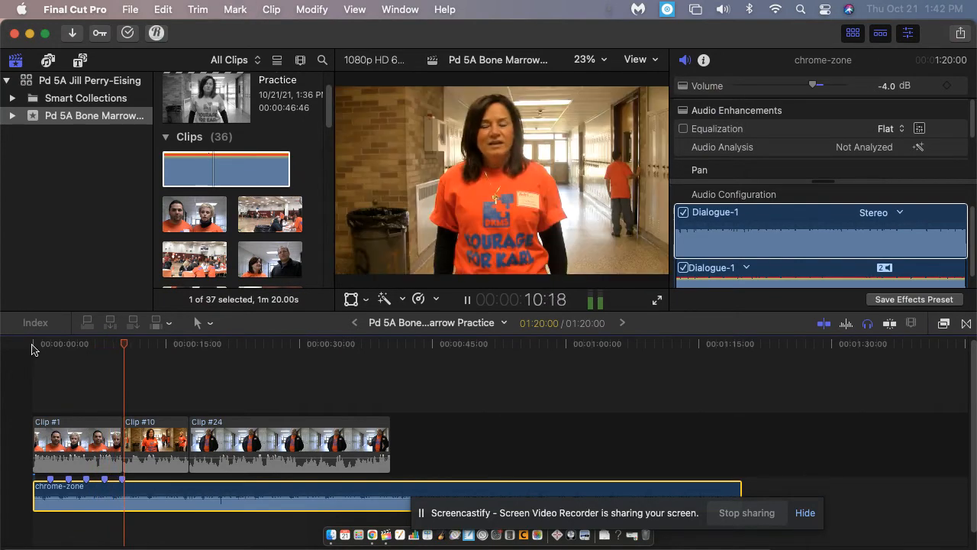
key(space)
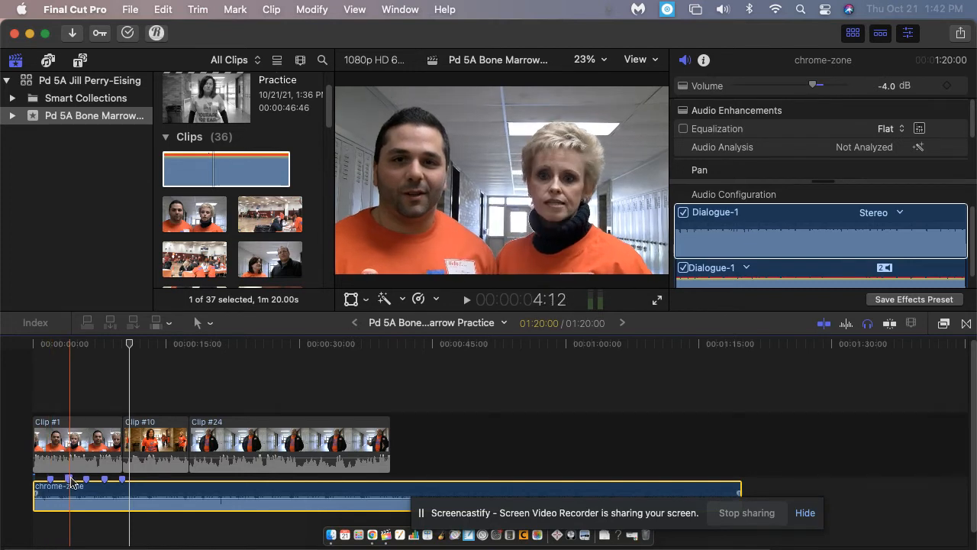
Trim Clip #1, Clip #10 and Clip #24 to end on the first, second and third music markers, and turn off solo for chrome-zone.
drag(129, 347, 2, 353)
click(72, 441)
drag(116, 434, 46, 432)
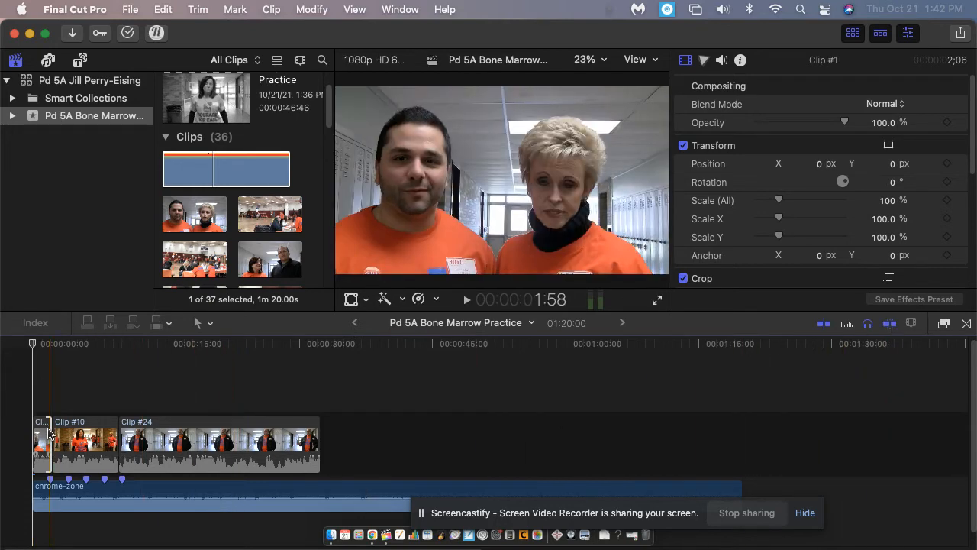
drag(51, 432, 47, 430)
drag(116, 436, 69, 437)
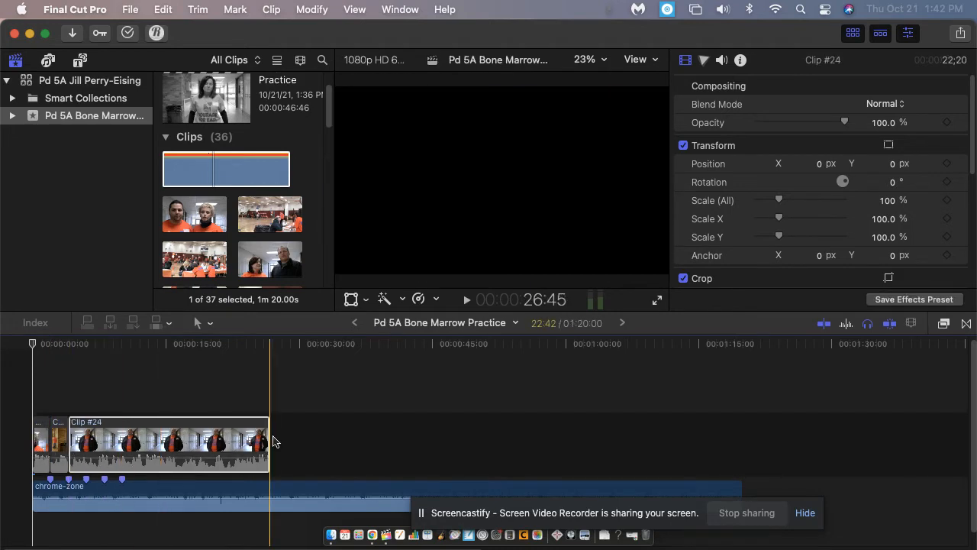
drag(267, 440, 86, 433)
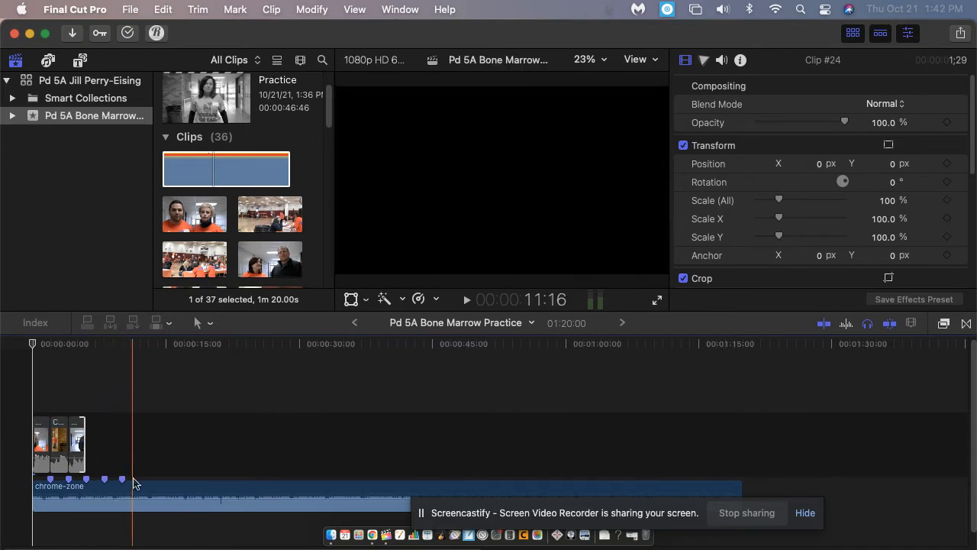
click(143, 492)
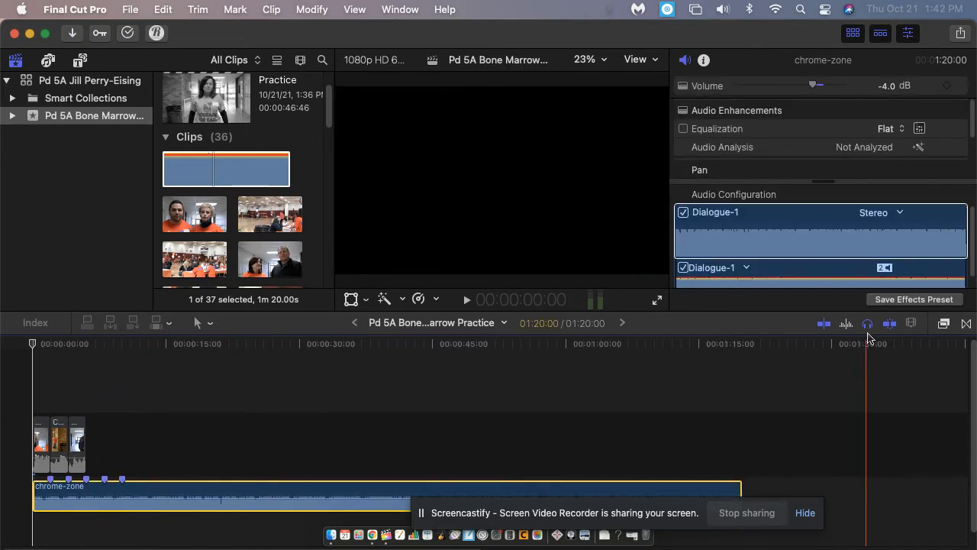
click(201, 410)
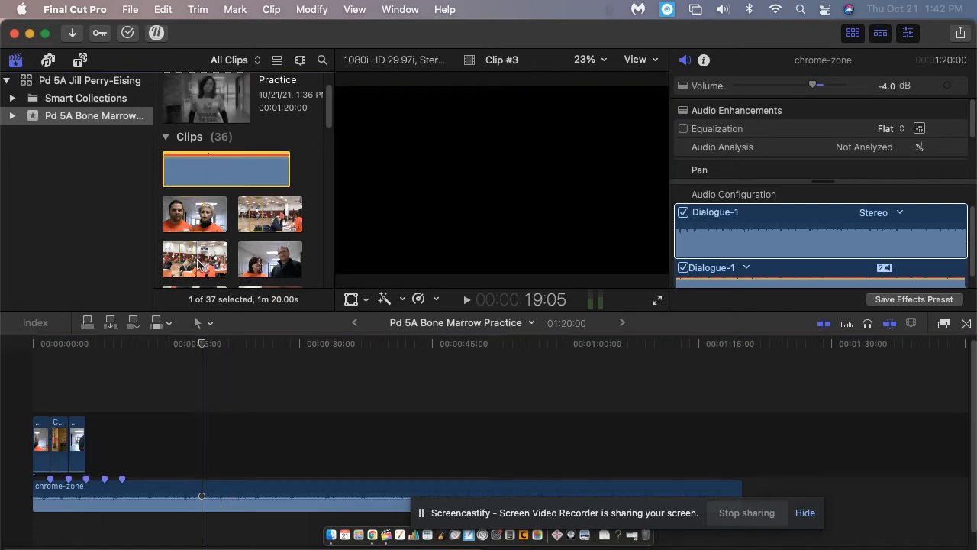
Append Clip #3 and Clip #2, trimmed to end on the fourth and fifth music markers, and add Clip #1 after them.
click(193, 259)
drag(192, 259, 116, 452)
drag(178, 445, 101, 446)
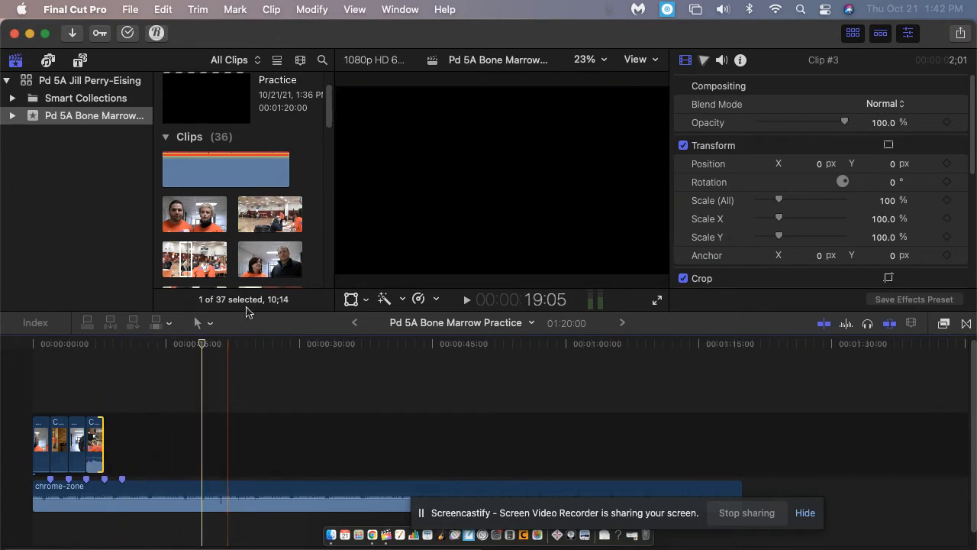
drag(258, 216, 116, 450)
drag(179, 445, 122, 443)
click(191, 214)
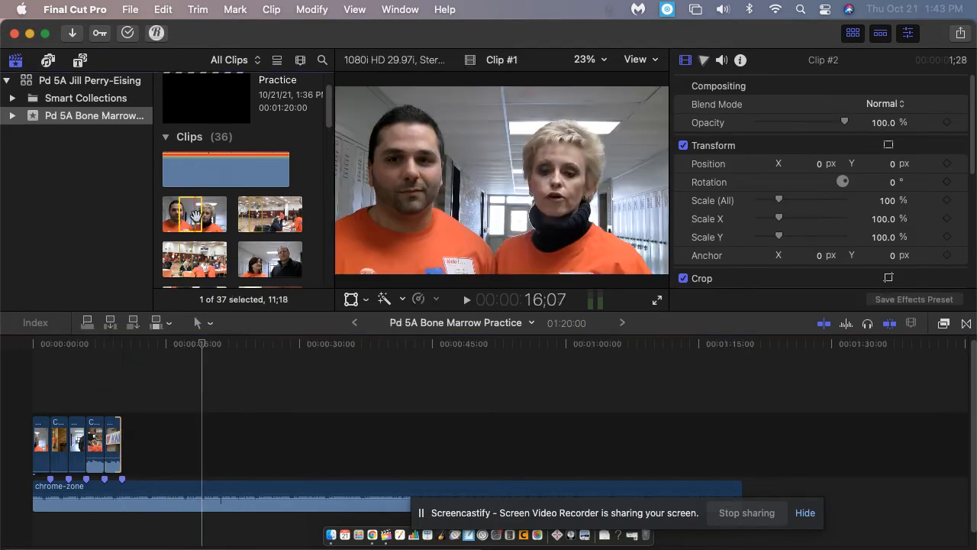
drag(248, 305, 126, 445)
Play the timeline from the start and again from the third marker to check the cuts against the beat.
drag(203, 344, 33, 372)
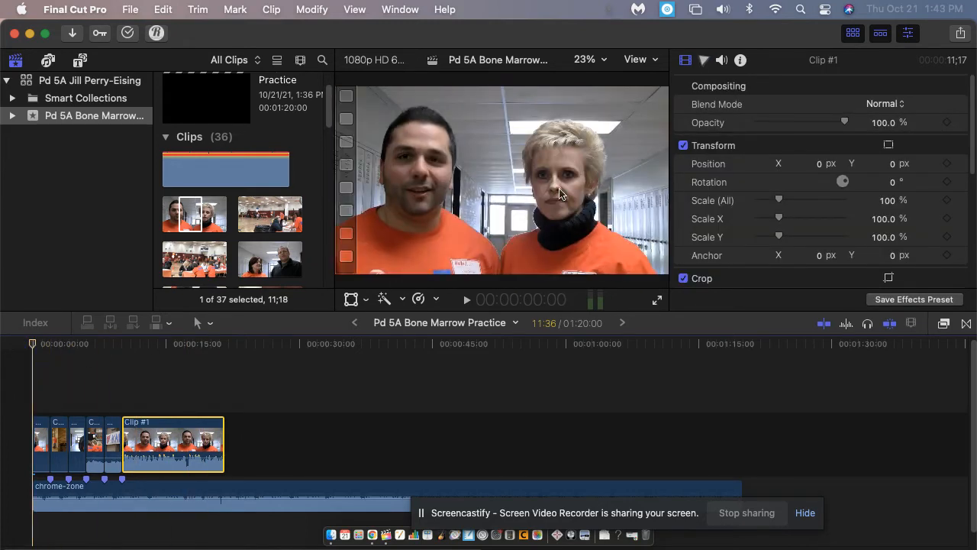
key(space)
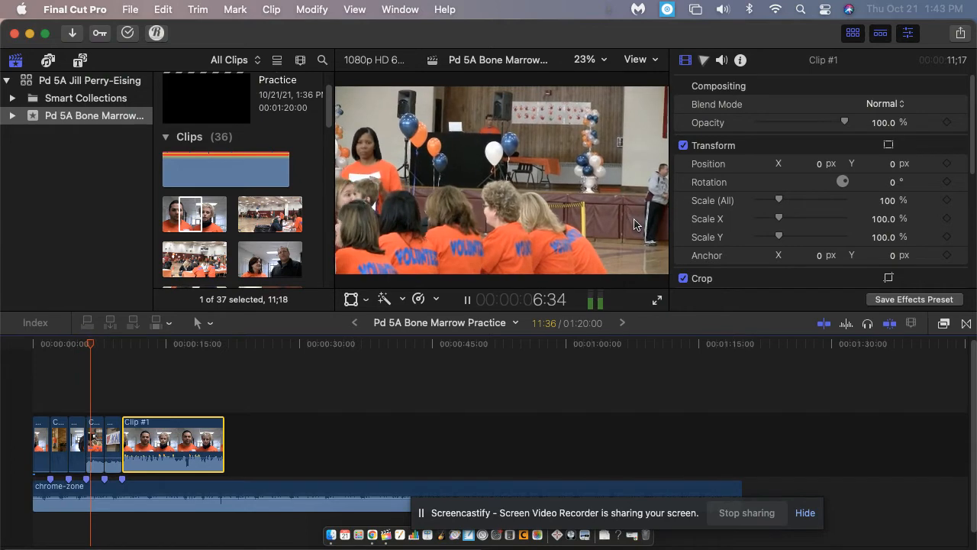
key(space)
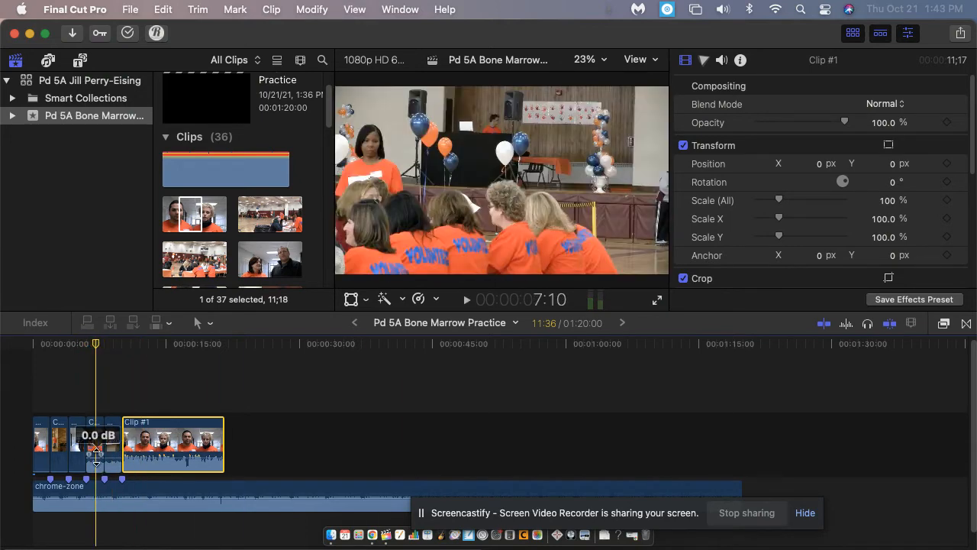
click(85, 346)
key(space)
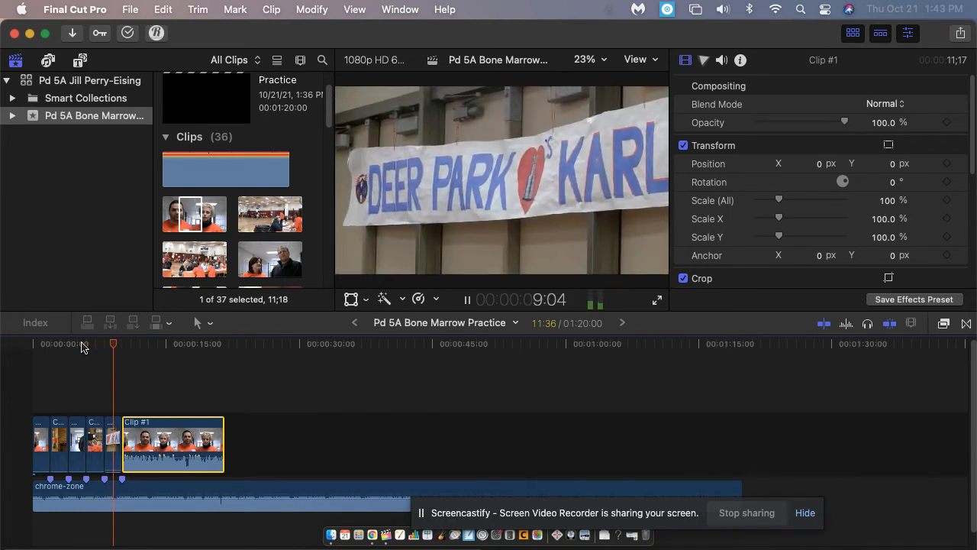
key(space)
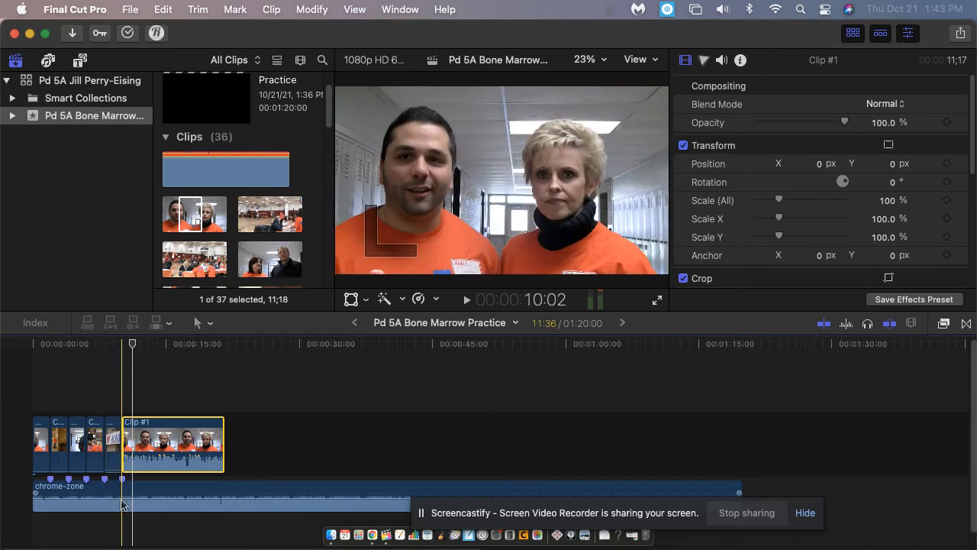
Add three volume keyframes to chrome-zone leading up to the last Clip #1, lower the music from there onward, and play it back.
click(122, 348)
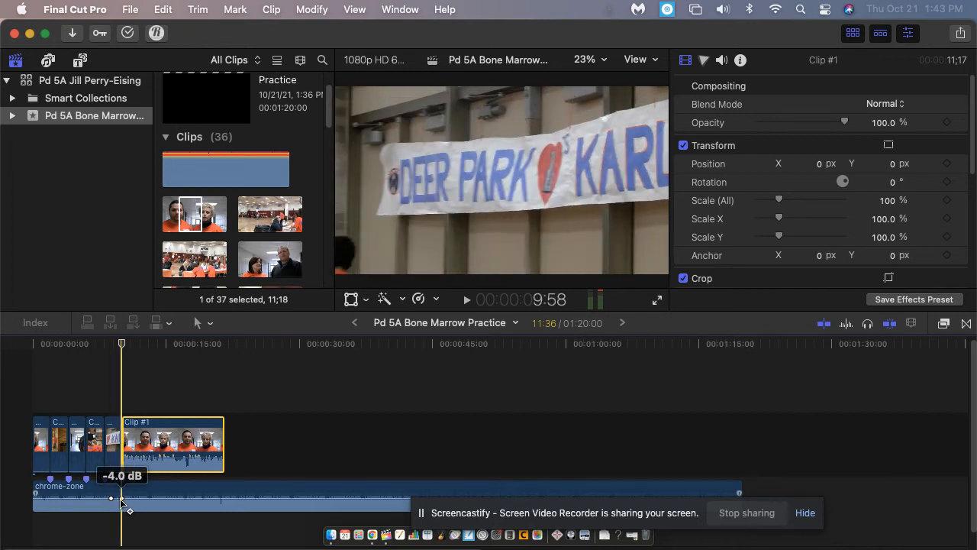
alt+click(112, 500)
drag(112, 500, 99, 501)
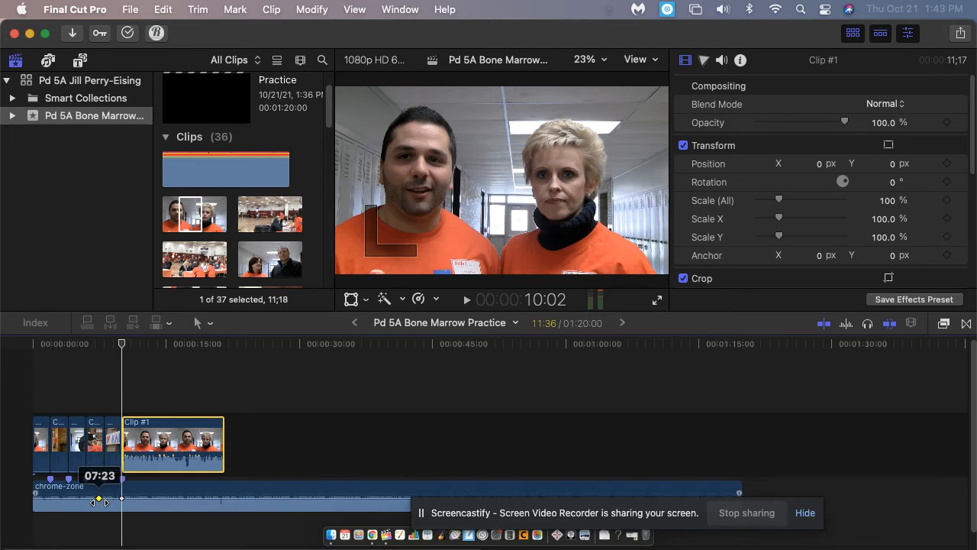
drag(99, 500, 91, 498)
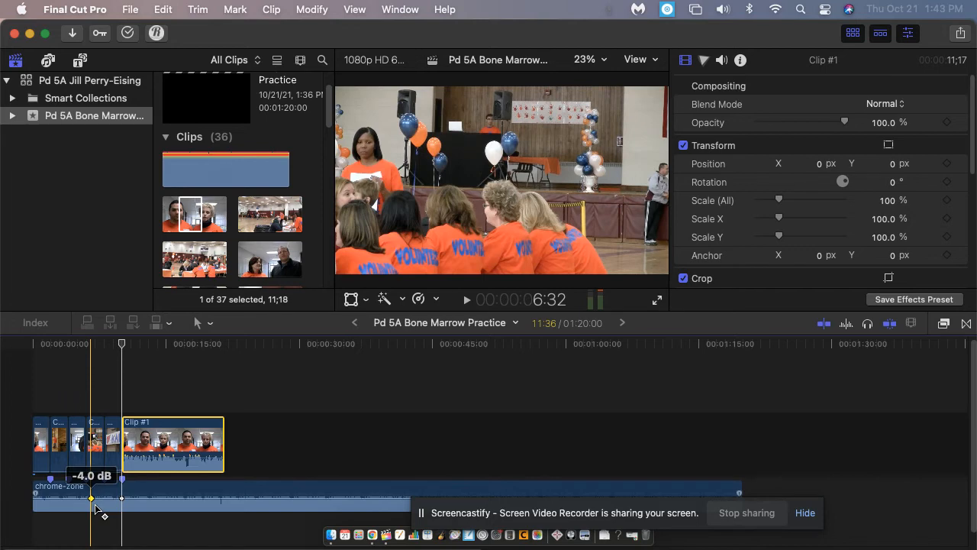
alt+click(109, 499)
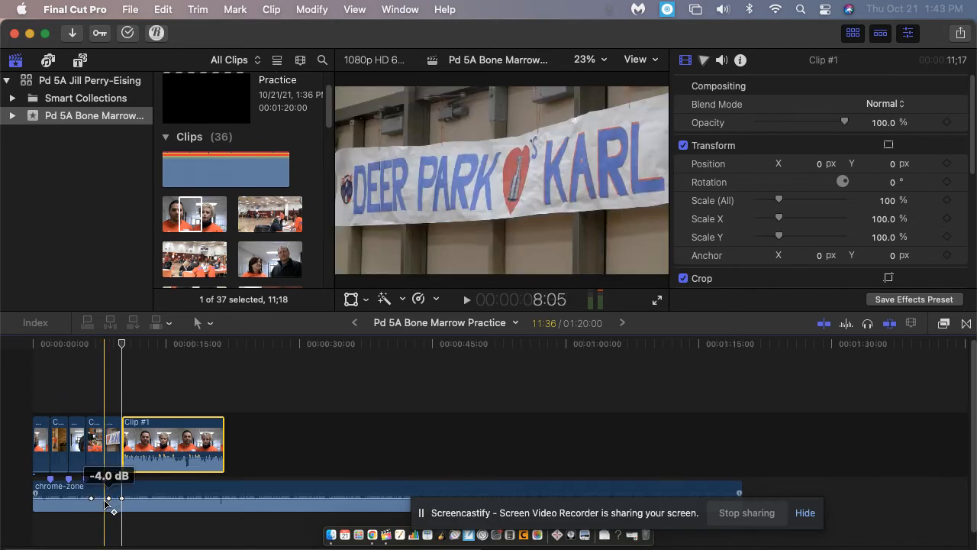
mouse_move(99, 499)
mouse_down()
mouse_move(91, 493)
mouse_move(123, 507)
mouse_move(116, 496)
mouse_move(92, 502)
mouse_up()
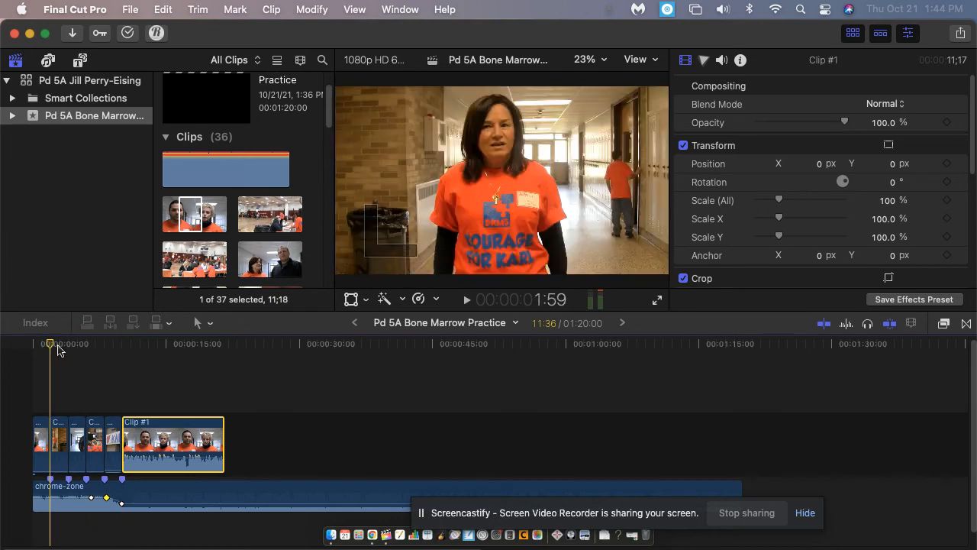
key(space)
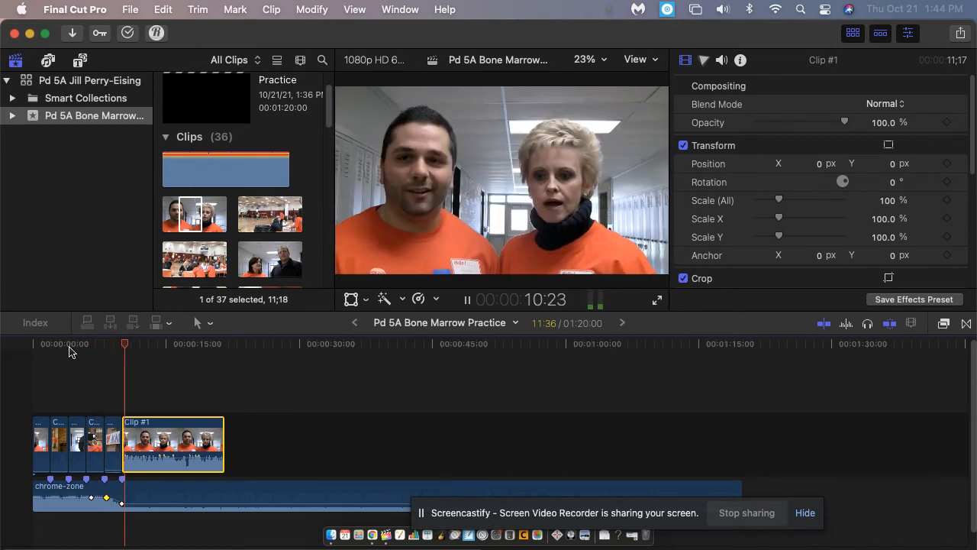
Raise the chrome-zone volume under the last Clip #1 slightly, to -16.0 dB, and return the playhead to the timeline start.
key(space)
drag(145, 503, 147, 503)
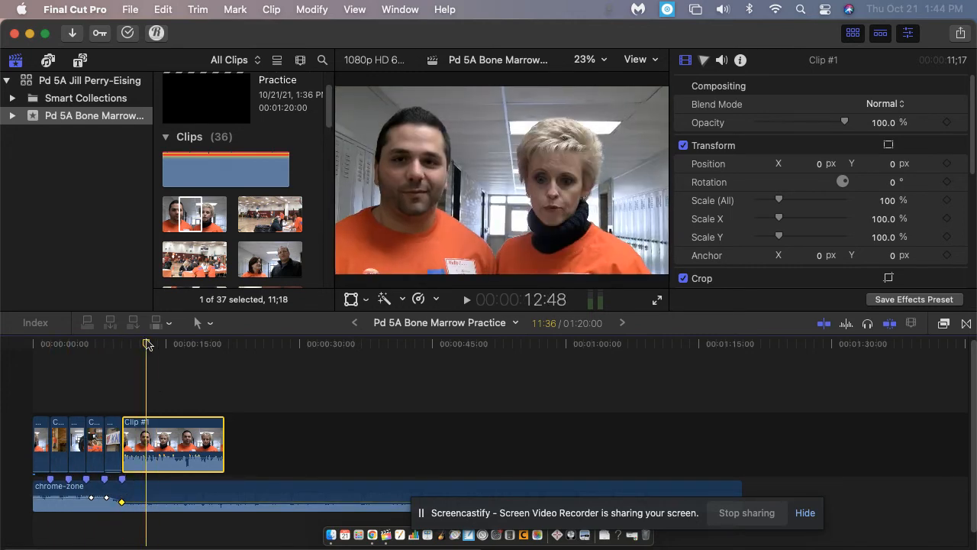
click(49, 345)
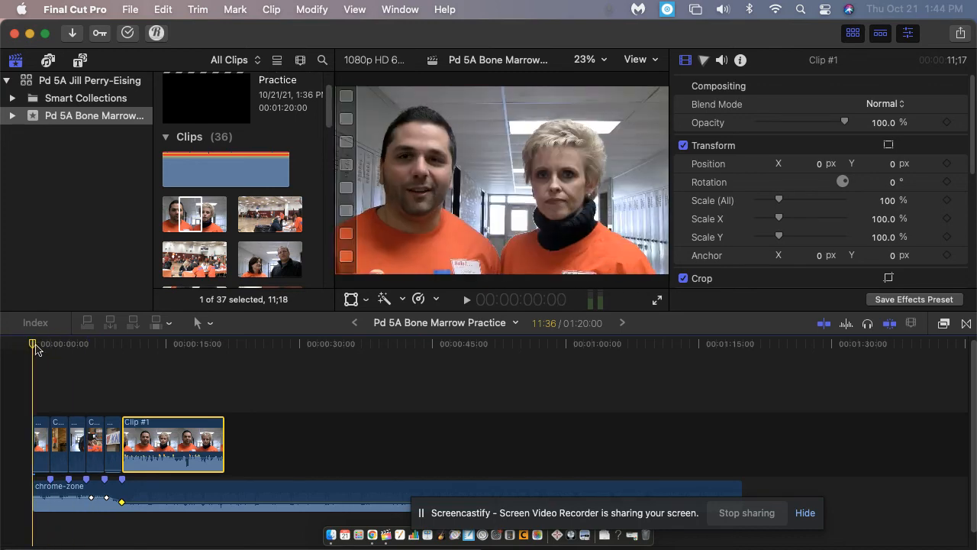
drag(43, 345, 31, 348)
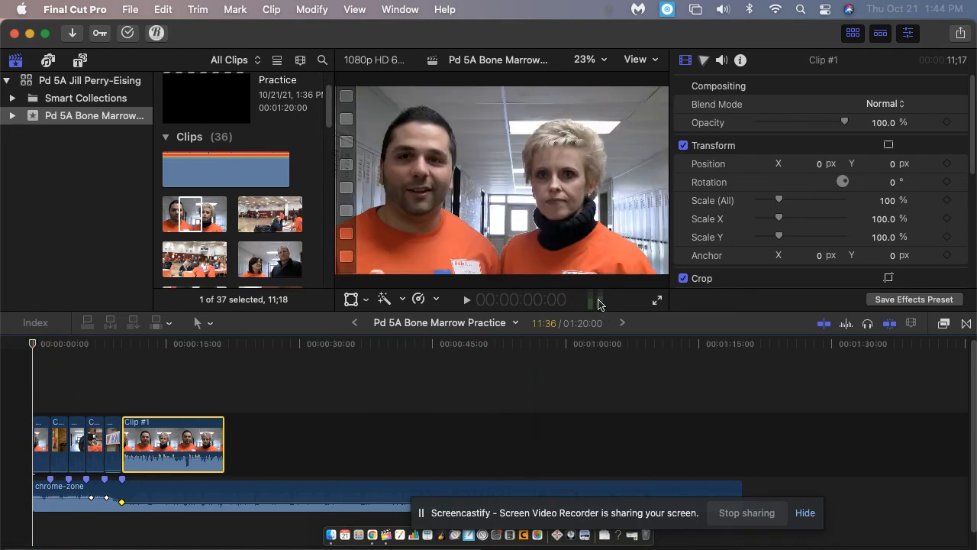
Show the large audio meters, move the screen-sharing notice off them, and play the timeline from the start to check levels.
click(599, 300)
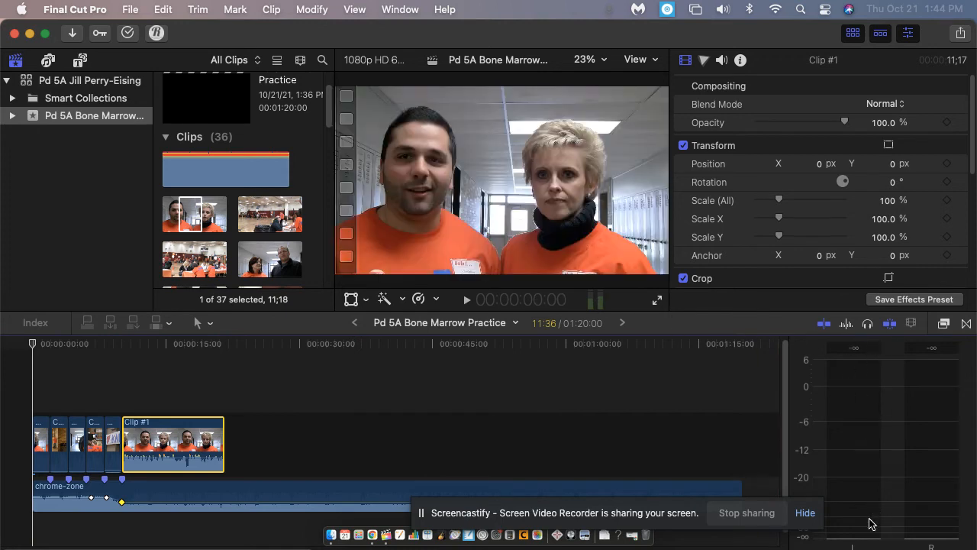
drag(685, 510, 615, 503)
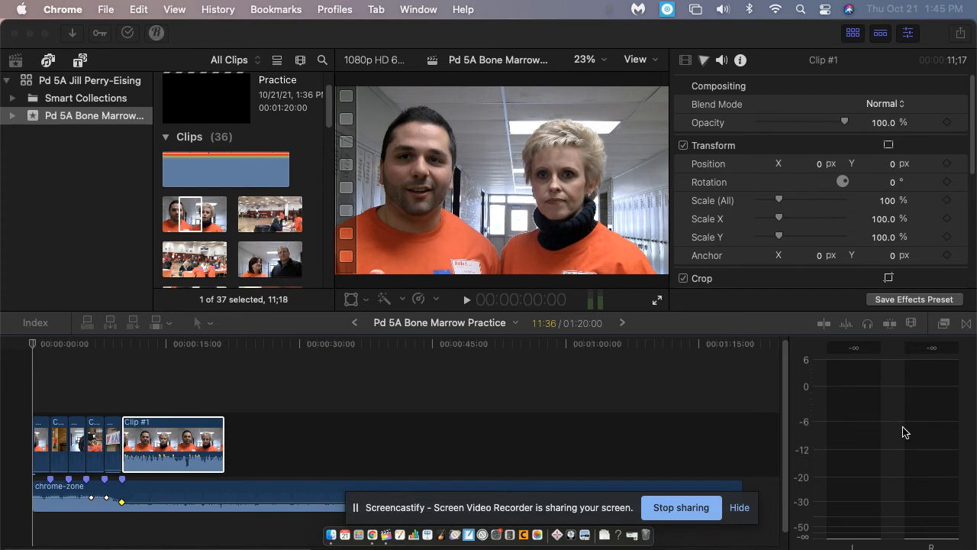
click(33, 346)
key(space)
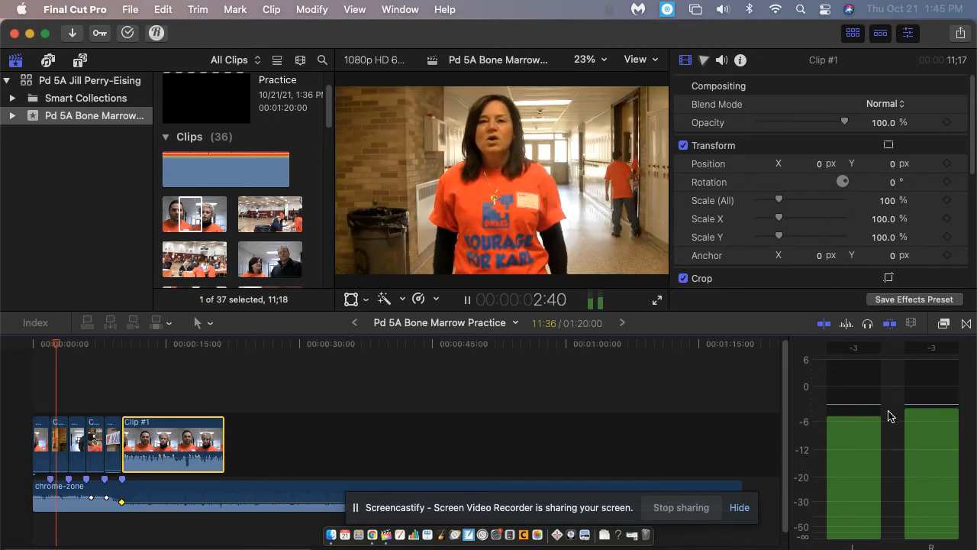
key(space)
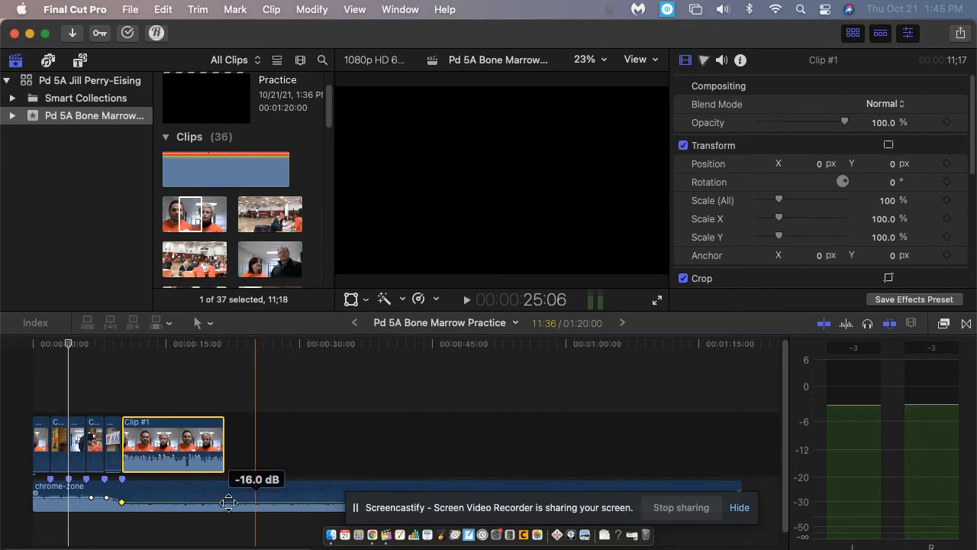
Lower the chrome-zone volume slightly before its first keyframe and play on into the last Clip #1 to check the levels.
drag(60, 498, 62, 497)
key(space)
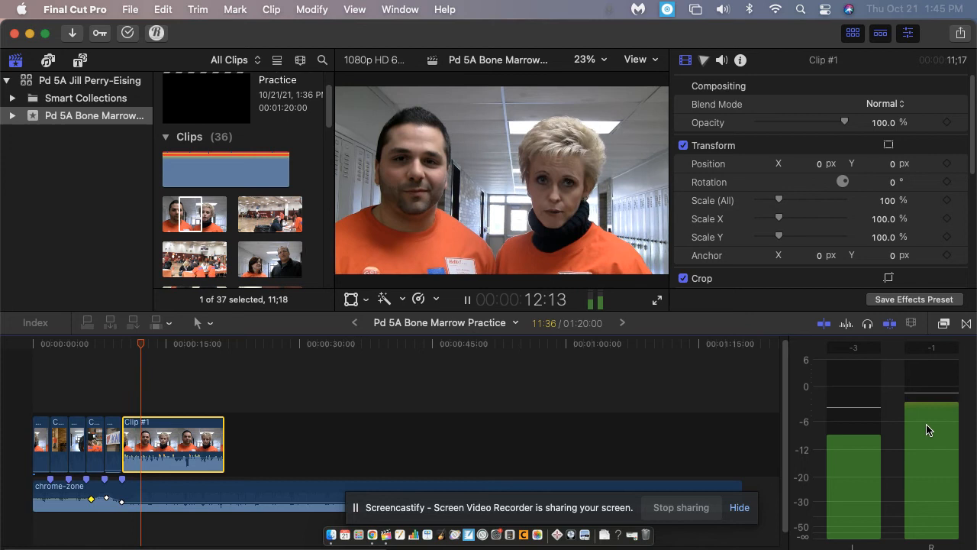
key(space)
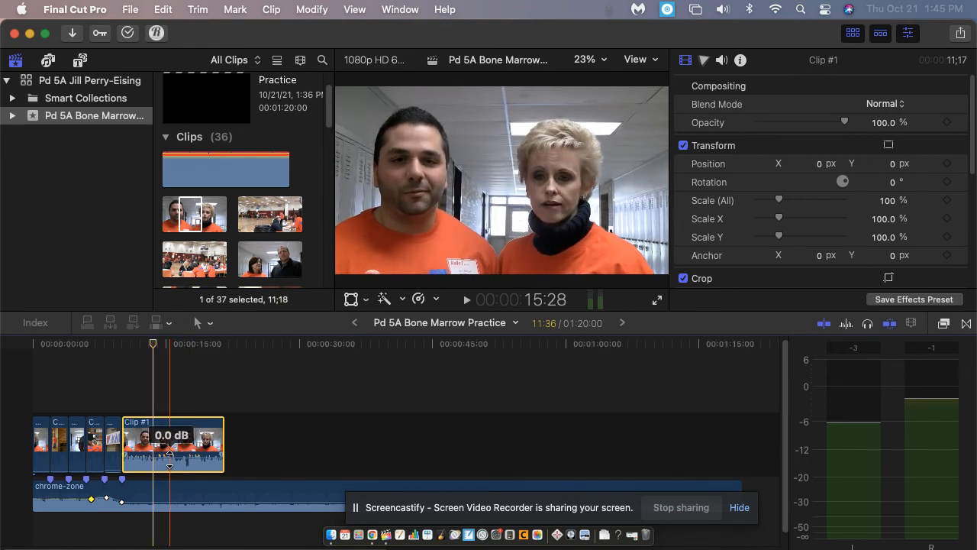
Play the last Clip #1 with its volume boosted to test for peaking, lower it to -2.0 dB, and replay that section.
key(space)
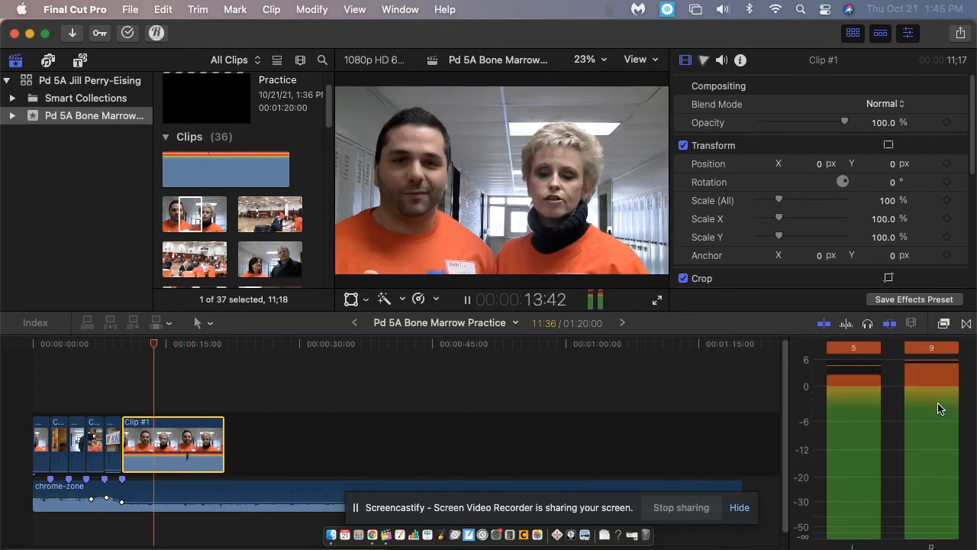
key(space)
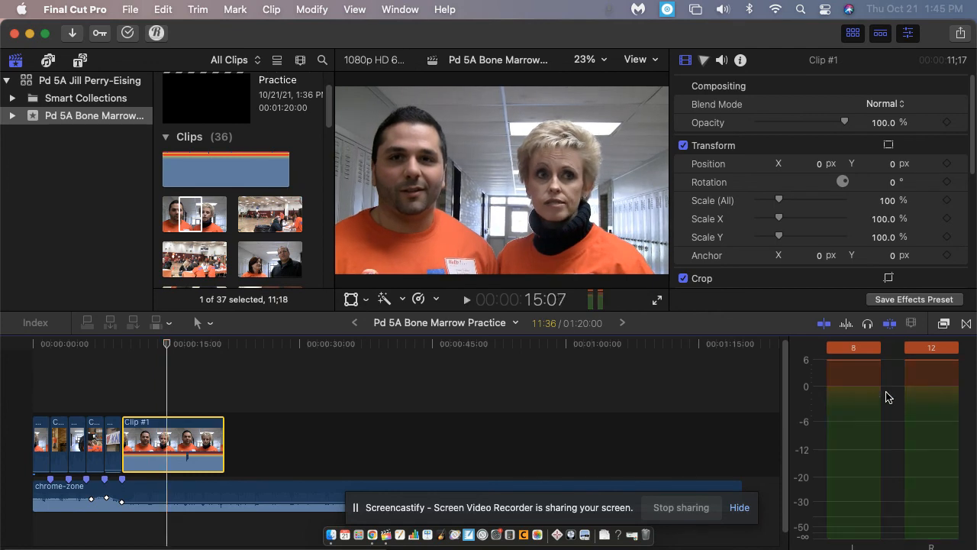
drag(184, 454, 185, 455)
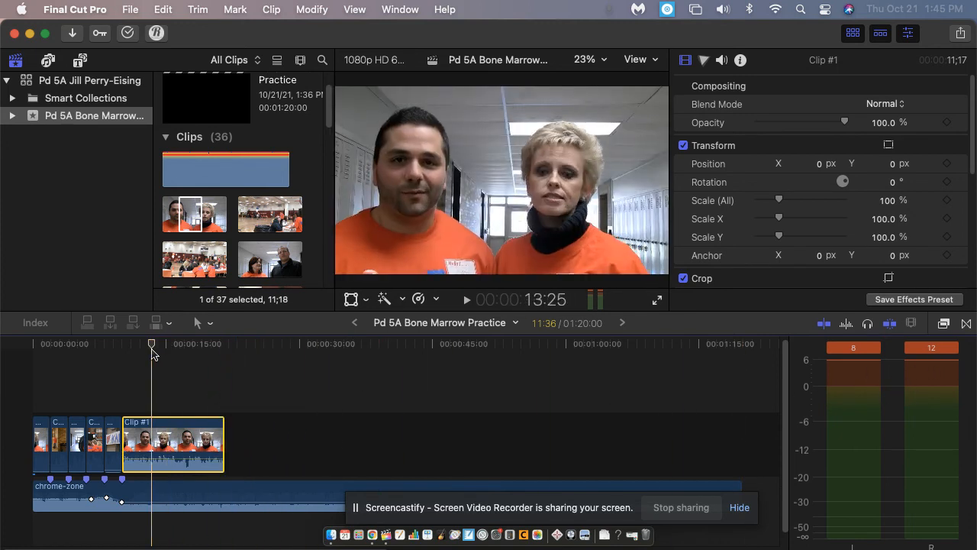
click(156, 347)
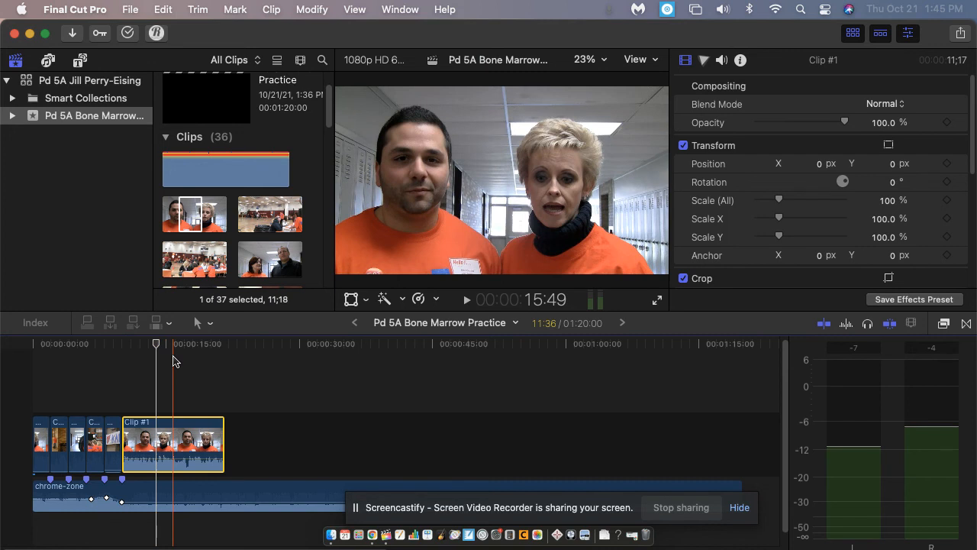
click(135, 9)
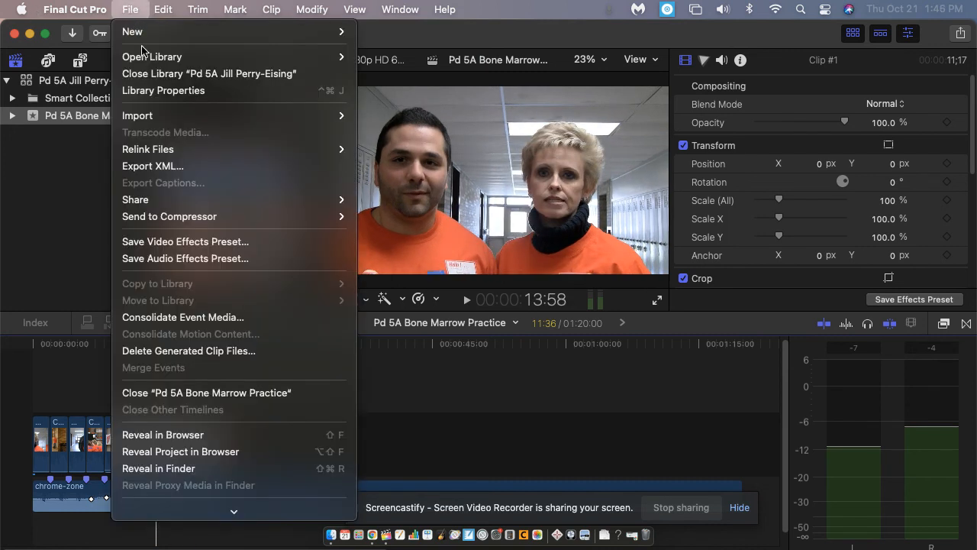
mouse_move(293, 120)
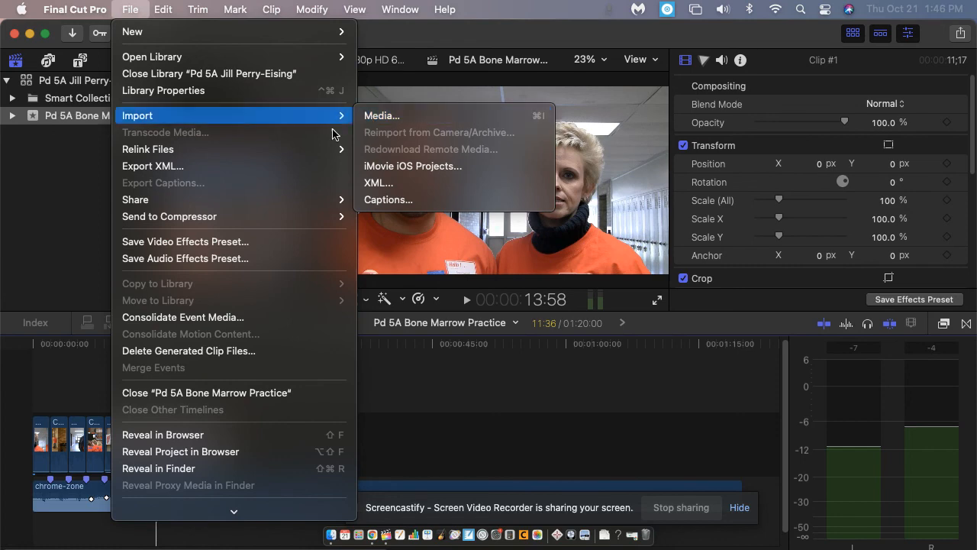
click(57, 362)
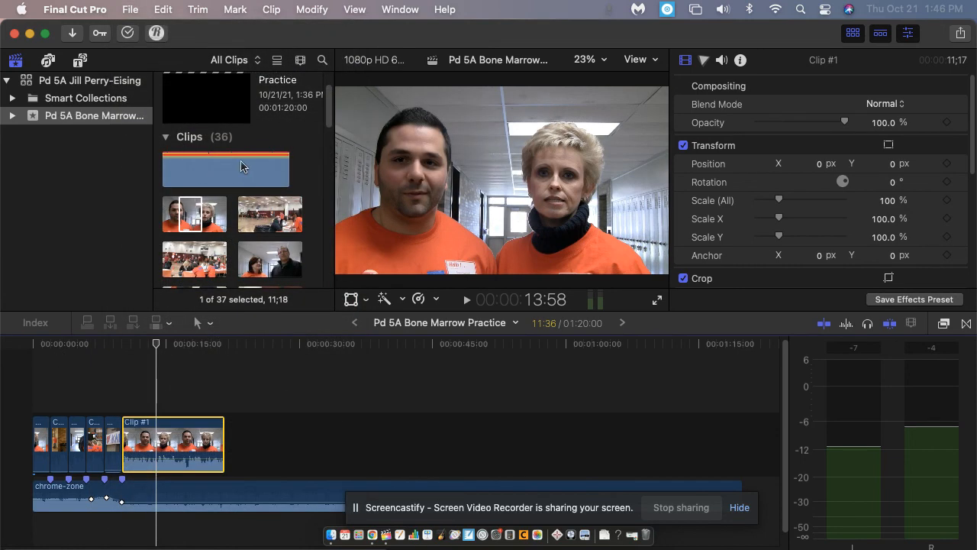
click(207, 169)
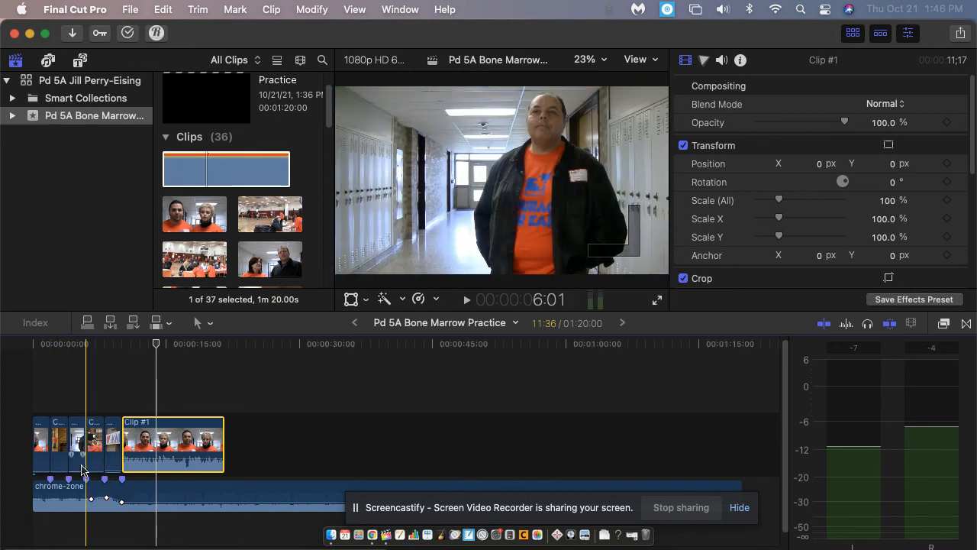
mouse_move(145, 458)
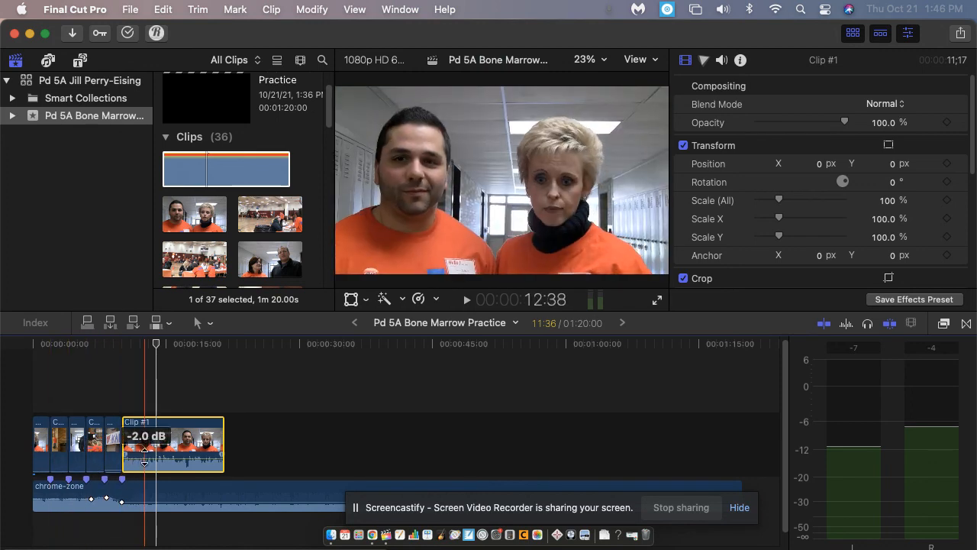